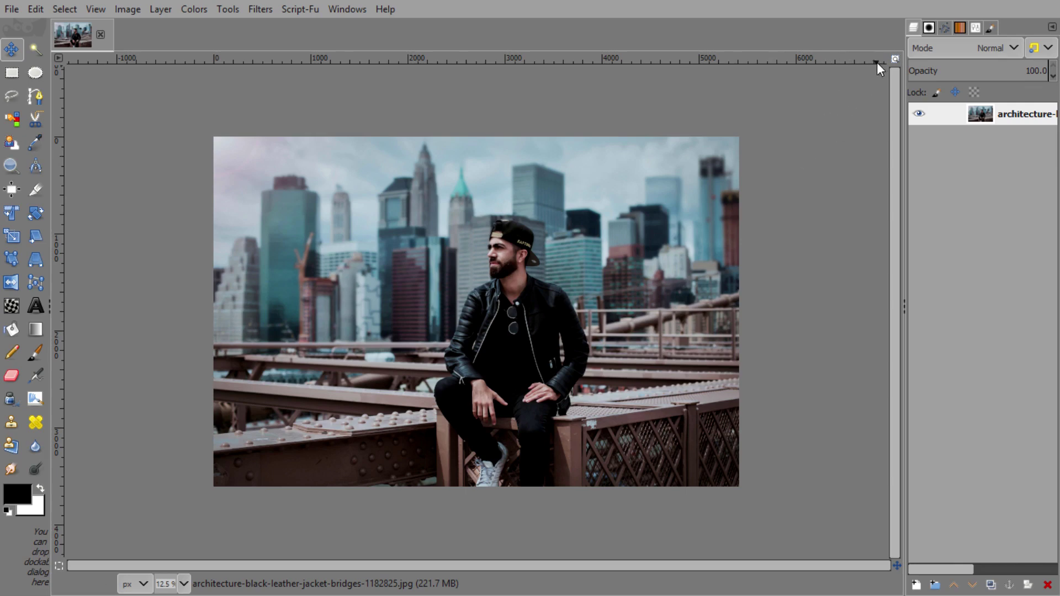
Zoom the bridge photo to fit and rename its only layer 'Original'.
{"action": "left_click", "coordinate": [896, 59]}
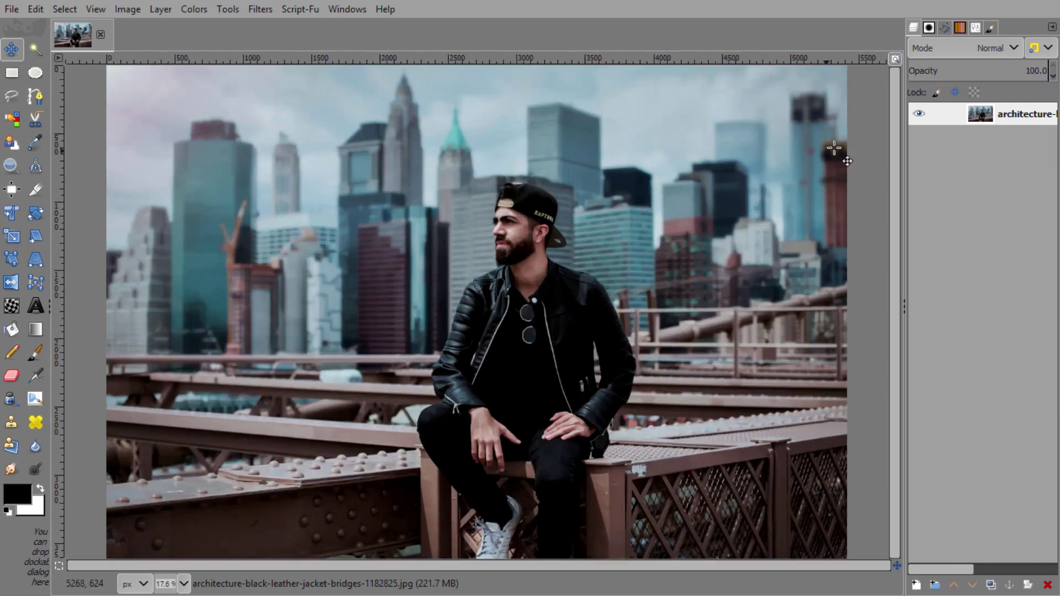
{"action": "double_click", "coordinate": [1021, 114]}
{"action": "double_click", "coordinate": [1021, 114]}
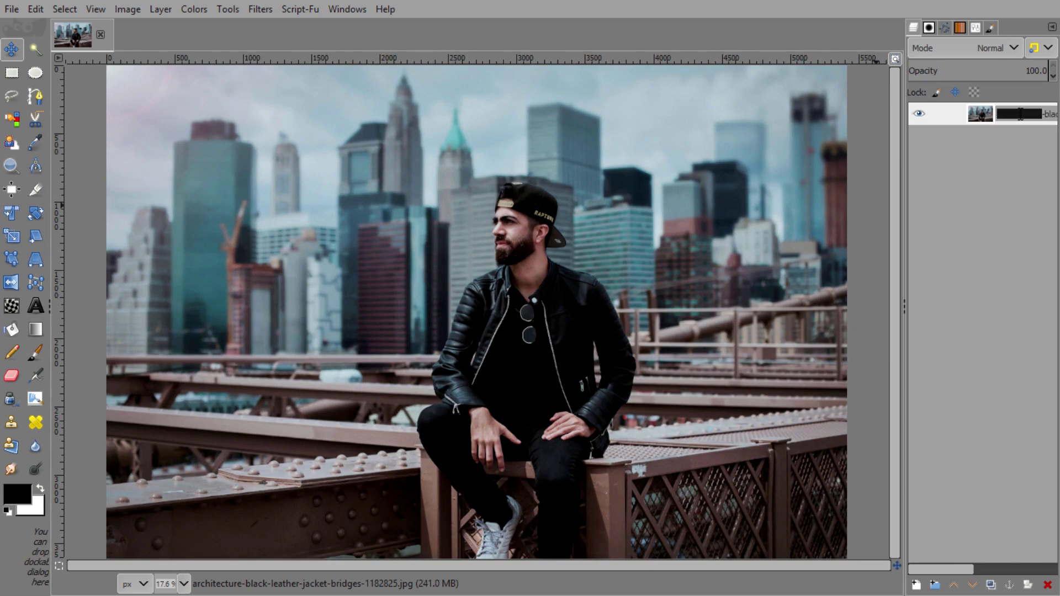
{"action": "type", "text": "O"}
{"action": "key", "text": "ctrl+a"}
{"action": "type", "text": "O"}
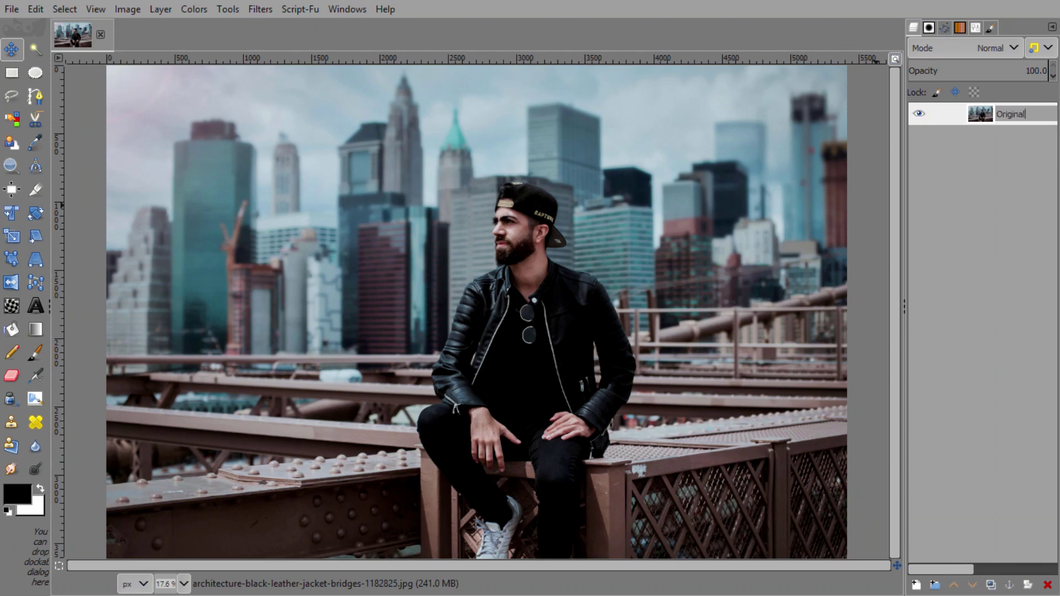
{"action": "key", "text": "Return"}
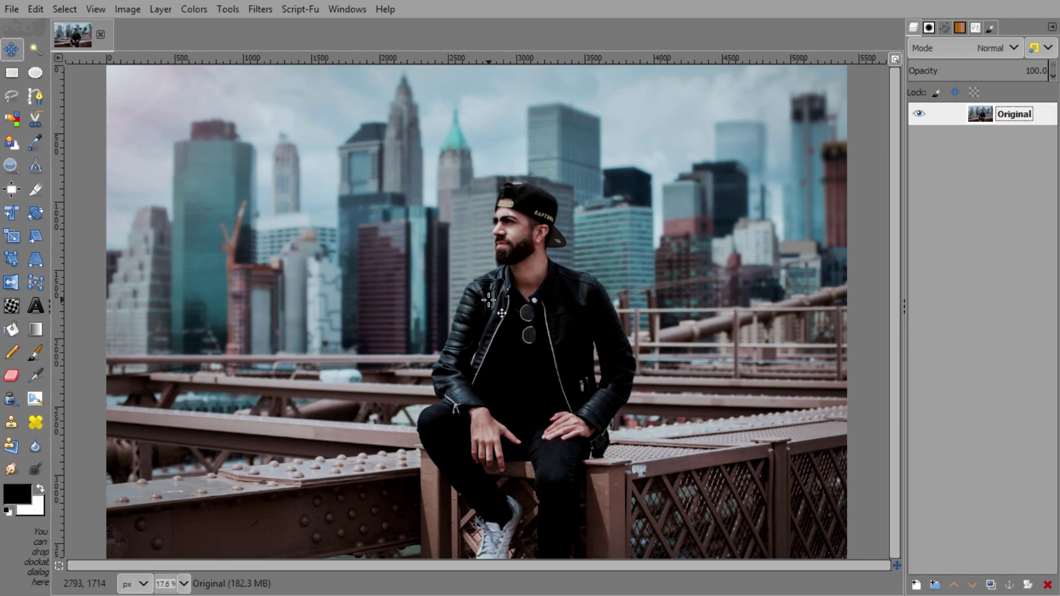
Crop the photo to a tall vertical rectangle centred on the seated man.
{"action": "scroll", "coordinate": [488, 300], "scroll_direction": "down", "scroll_amount": 1, "text": "ctrl"}
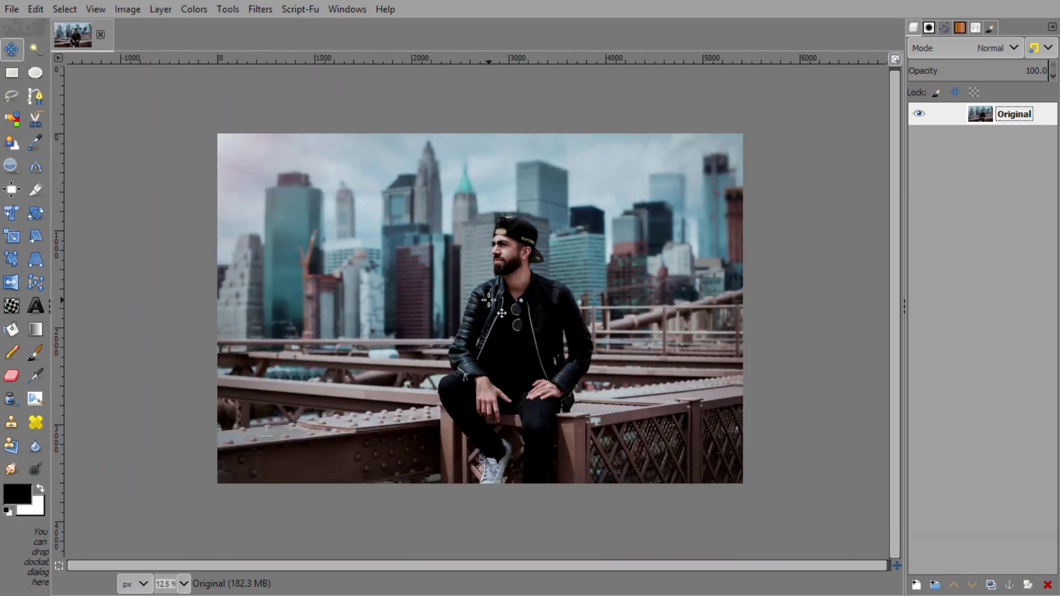
{"action": "left_click", "coordinate": [39, 197]}
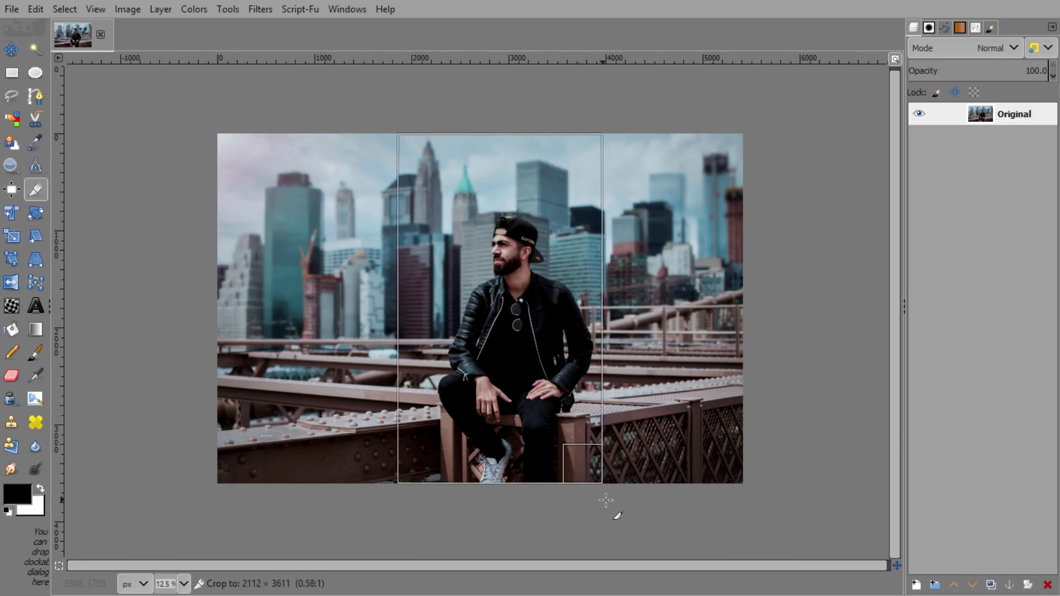
{"action": "left_click_drag", "start_coordinate": [398, 121], "coordinate": [614, 505]}
{"action": "left_click_drag", "start_coordinate": [578, 293], "coordinate": [617, 304]}
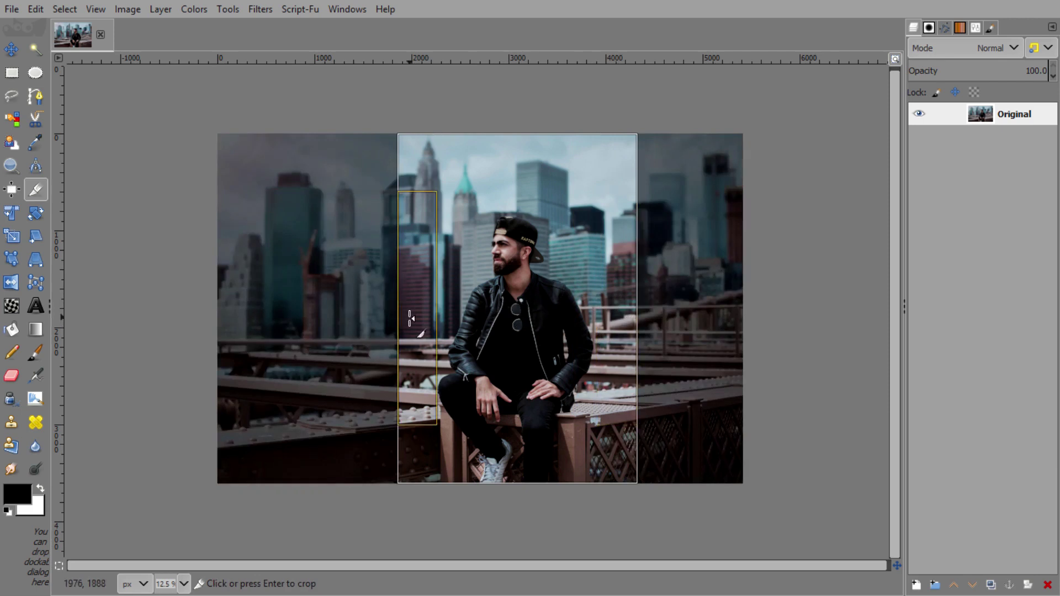
{"action": "mouse_move", "coordinate": [410, 316]}
{"action": "left_mouse_down"}
{"action": "mouse_move", "coordinate": [392, 320]}
{"action": "mouse_move", "coordinate": [403, 340]}
{"action": "left_mouse_up"}
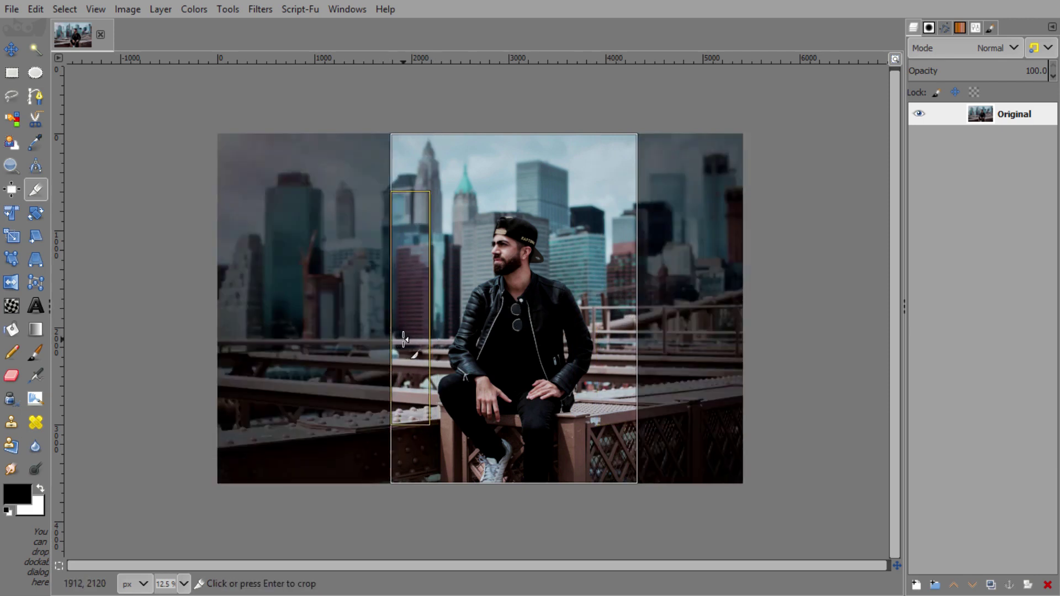
{"action": "left_click_drag", "start_coordinate": [618, 323], "coordinate": [624, 323]}
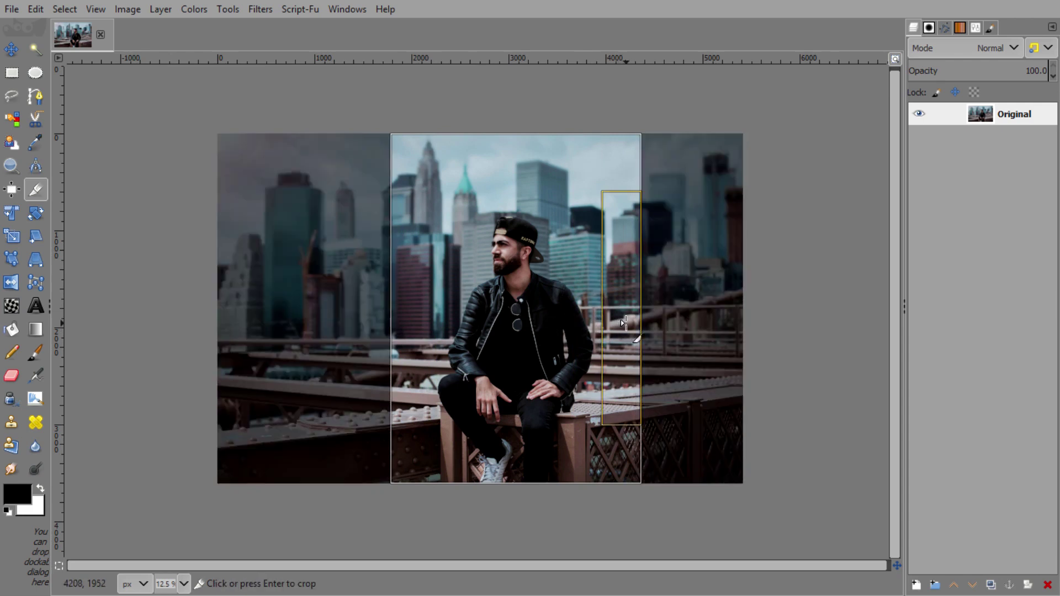
{"action": "key", "text": "Return"}
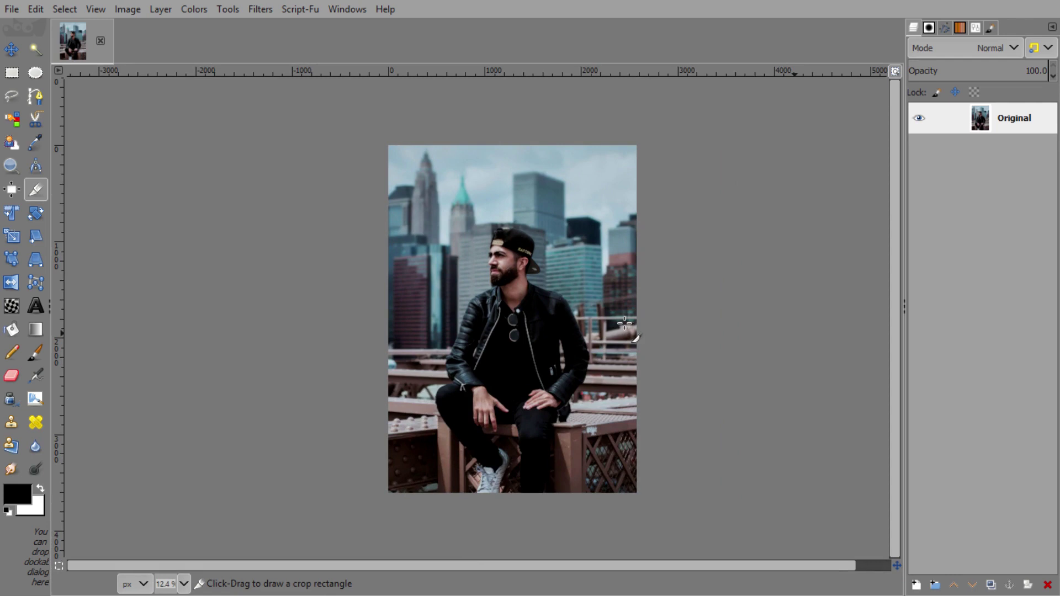
Fit the cropped portrait to the window and duplicate the Original layer as 'Original copy'.
{"action": "left_click", "coordinate": [13, 53]}
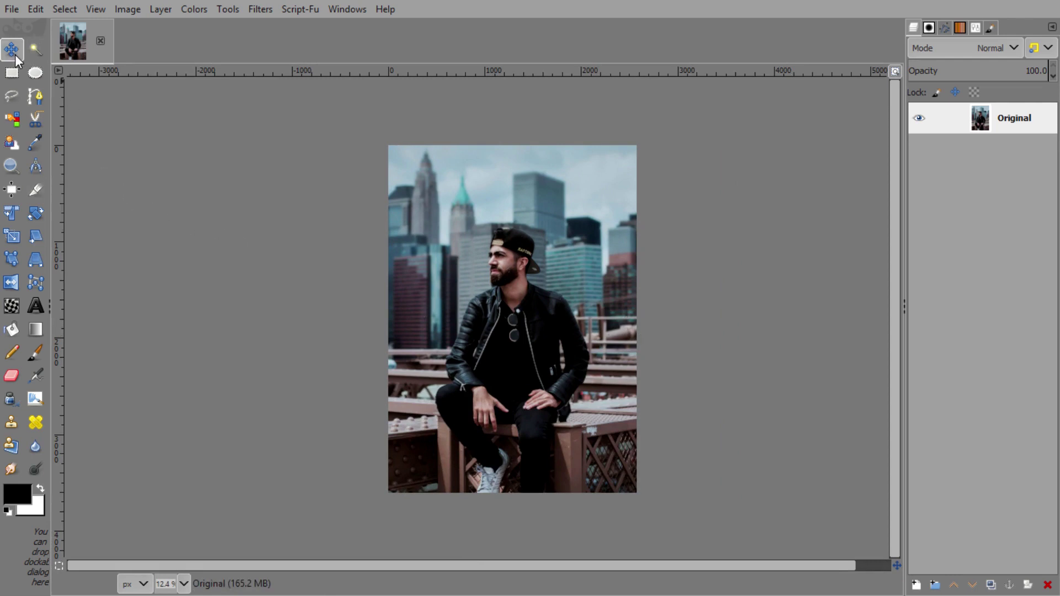
{"action": "left_click", "coordinate": [896, 71]}
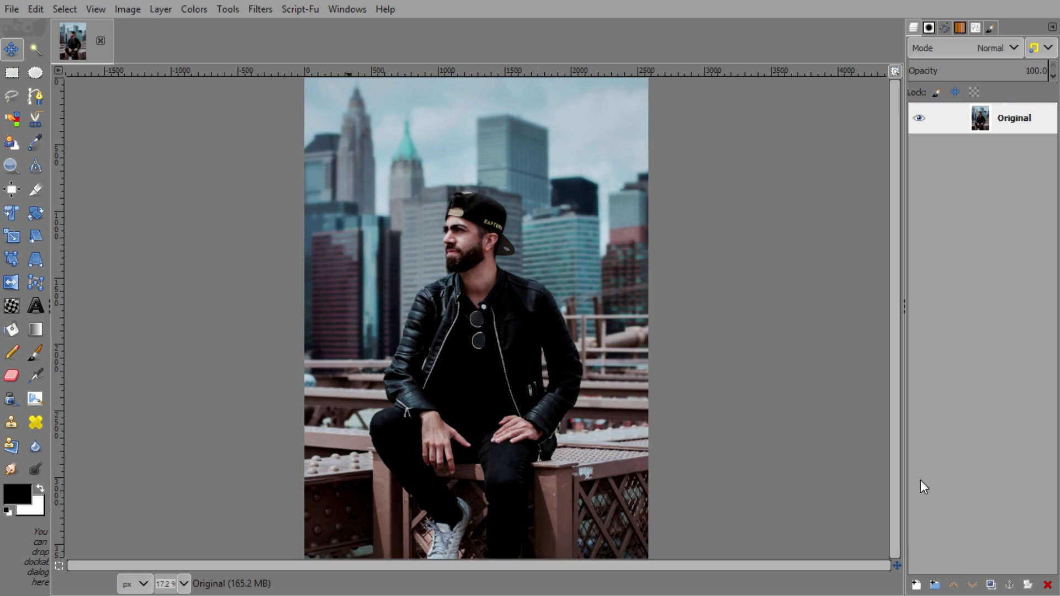
{"action": "left_click", "coordinate": [991, 584]}
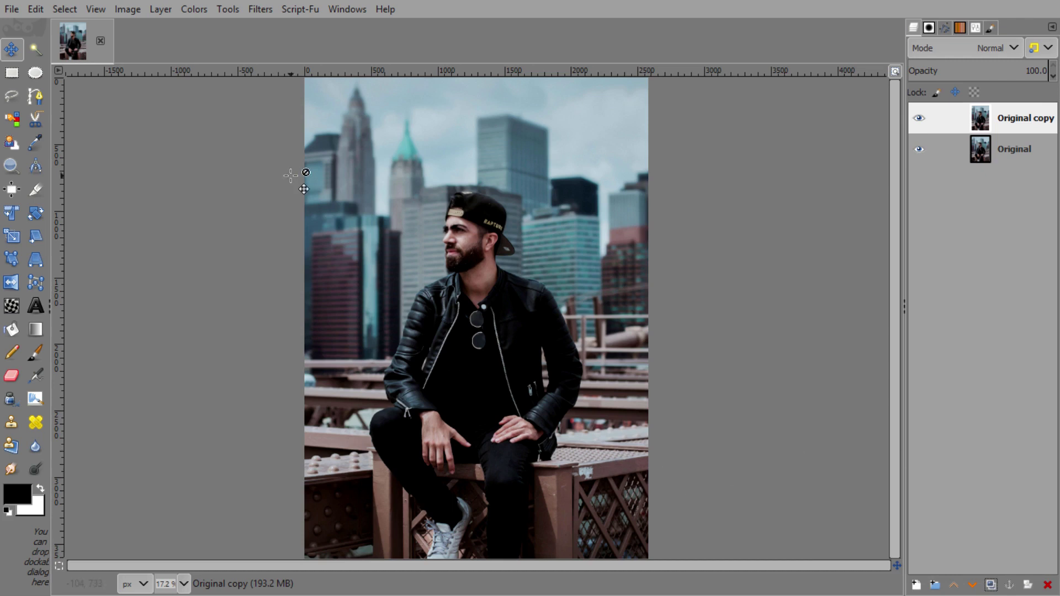
Apply Saturation at scale 3.000 to Original copy, checking it in split view first.
{"action": "left_click", "coordinate": [199, 11]}
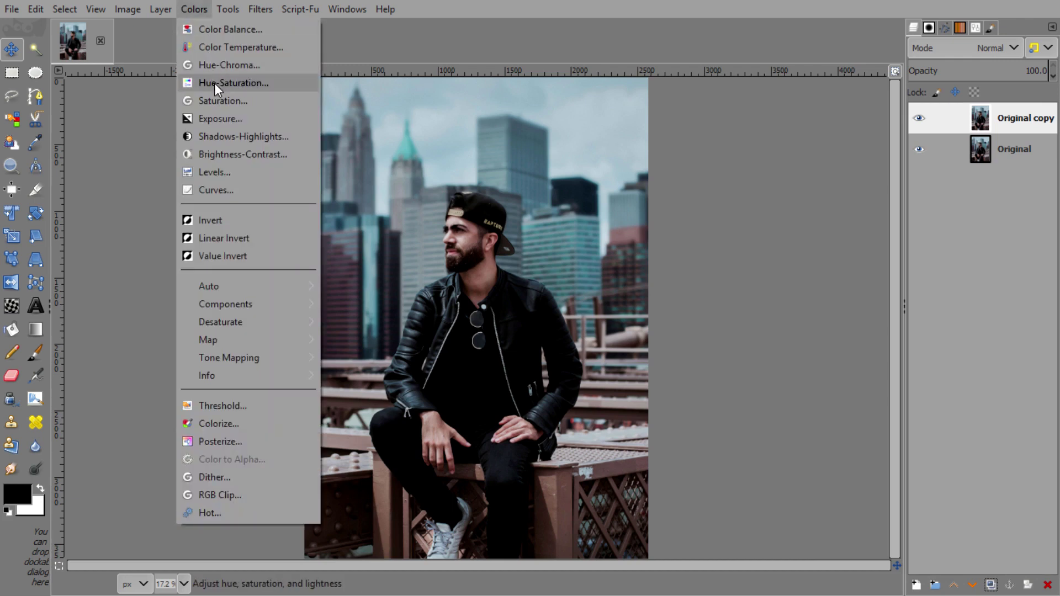
{"action": "left_click", "coordinate": [214, 98]}
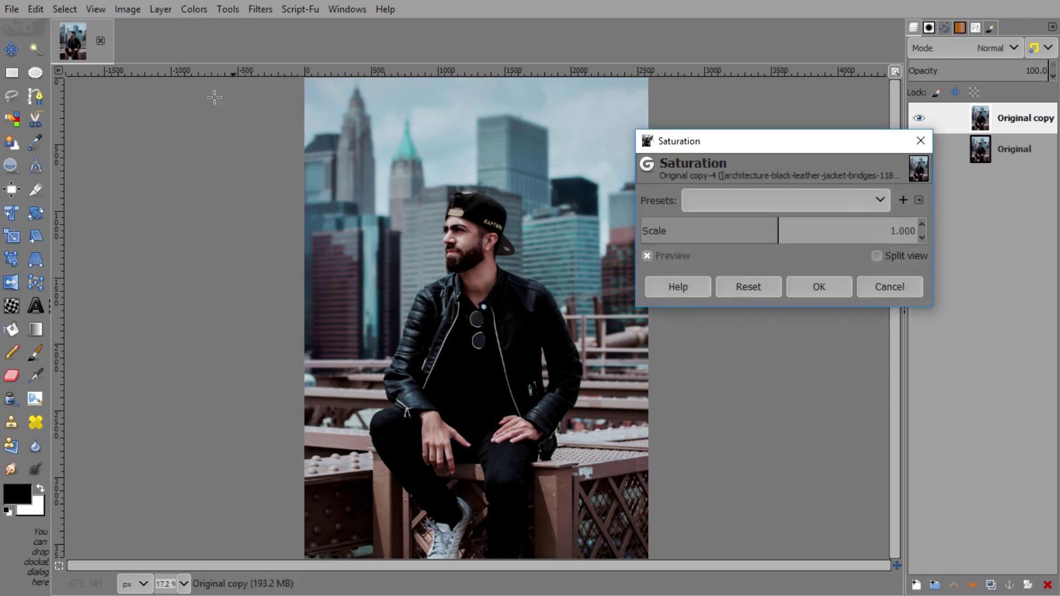
{"action": "double_click", "coordinate": [906, 231]}
{"action": "type", "text": "03"}
{"action": "key", "text": "Return"}
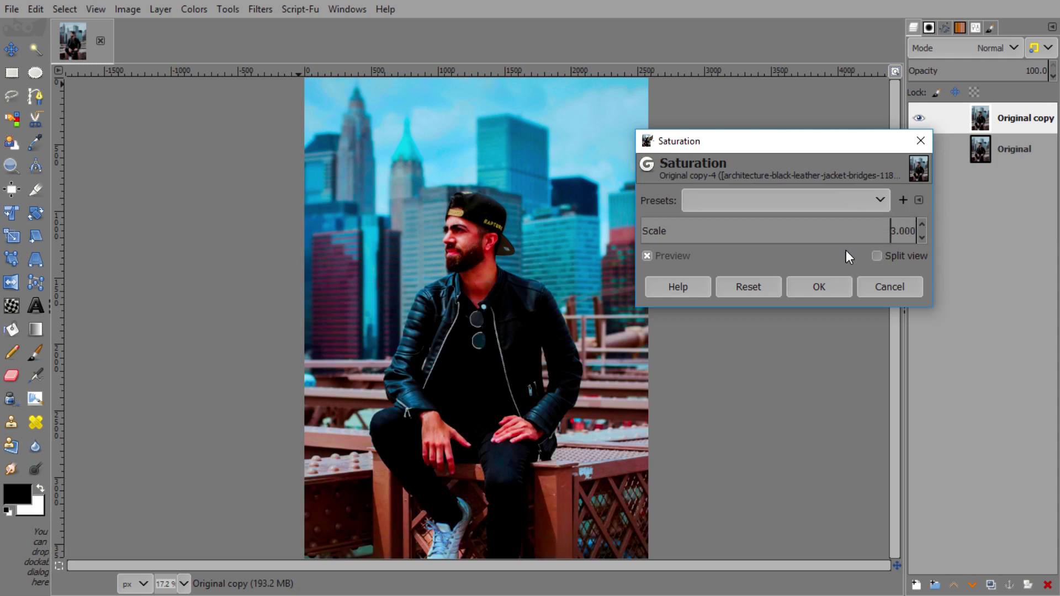
{"action": "left_click", "coordinate": [876, 256]}
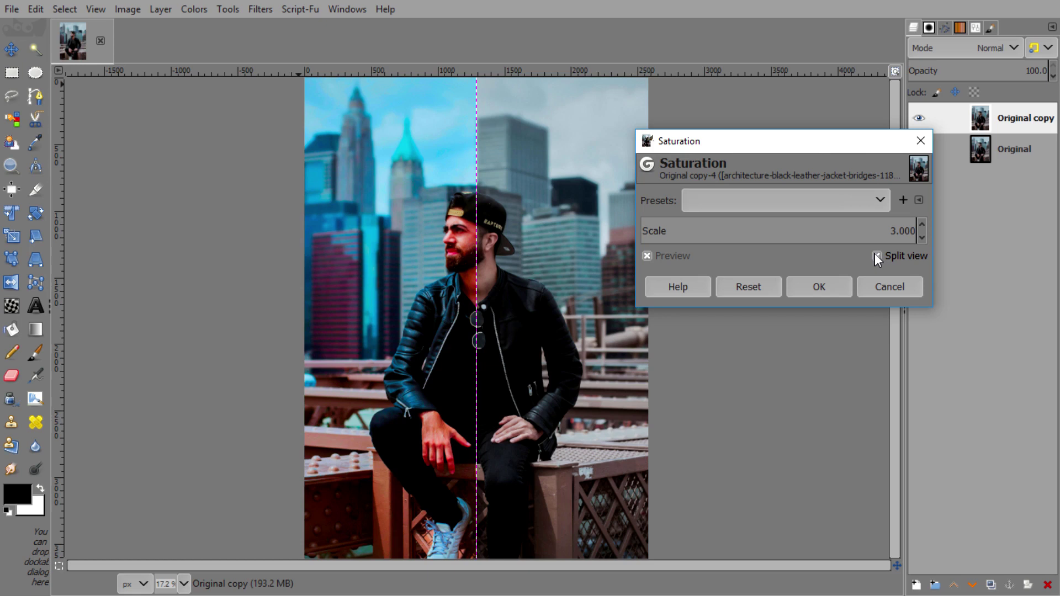
{"action": "left_click", "coordinate": [877, 257]}
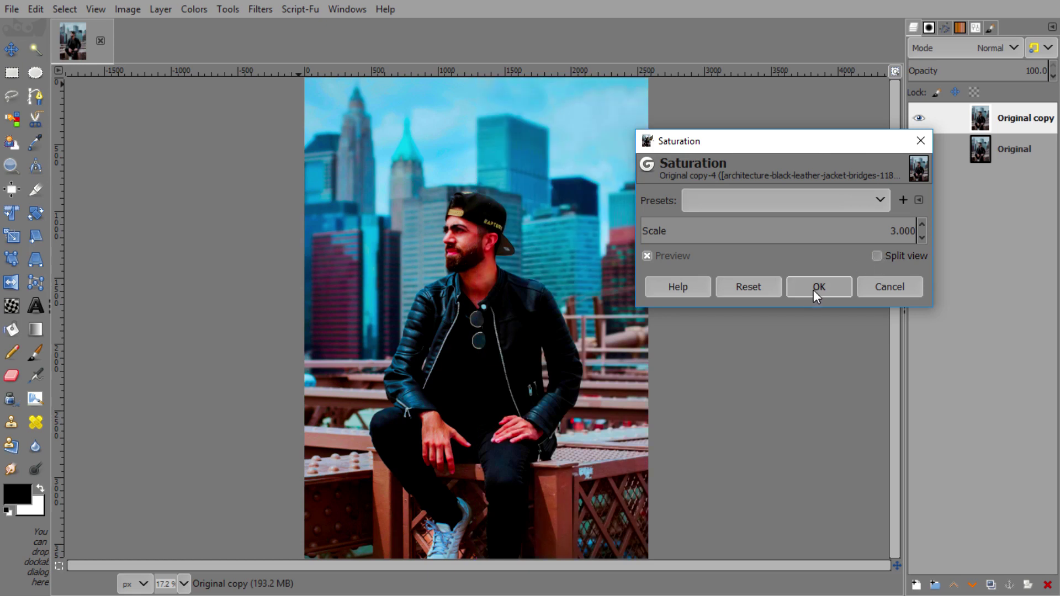
{"action": "left_click", "coordinate": [813, 288]}
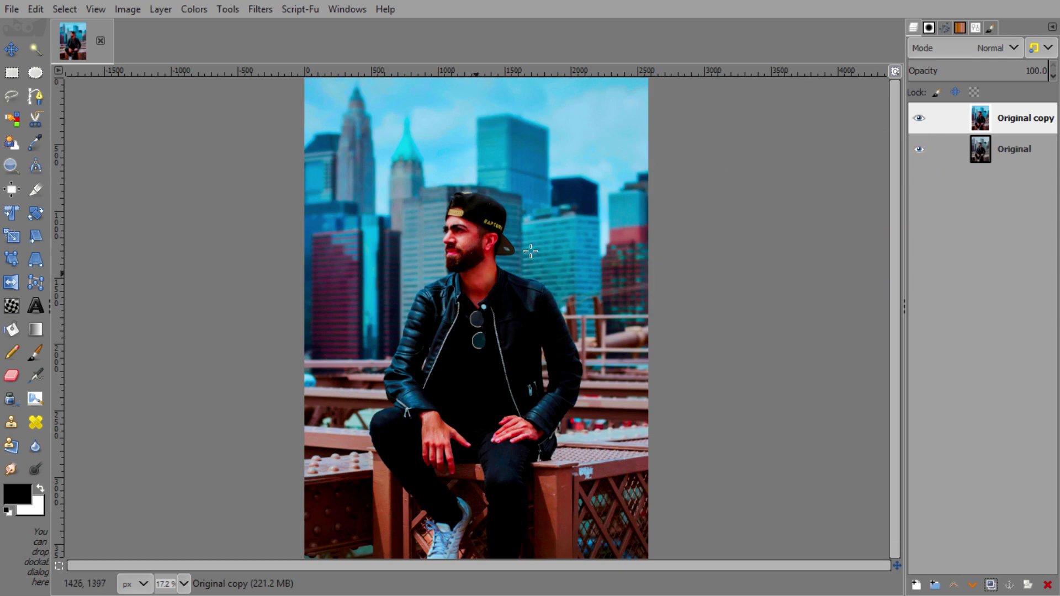
Add a layer mask initialised to White (full opacity) on Original copy.
{"action": "right_click", "coordinate": [1006, 123]}
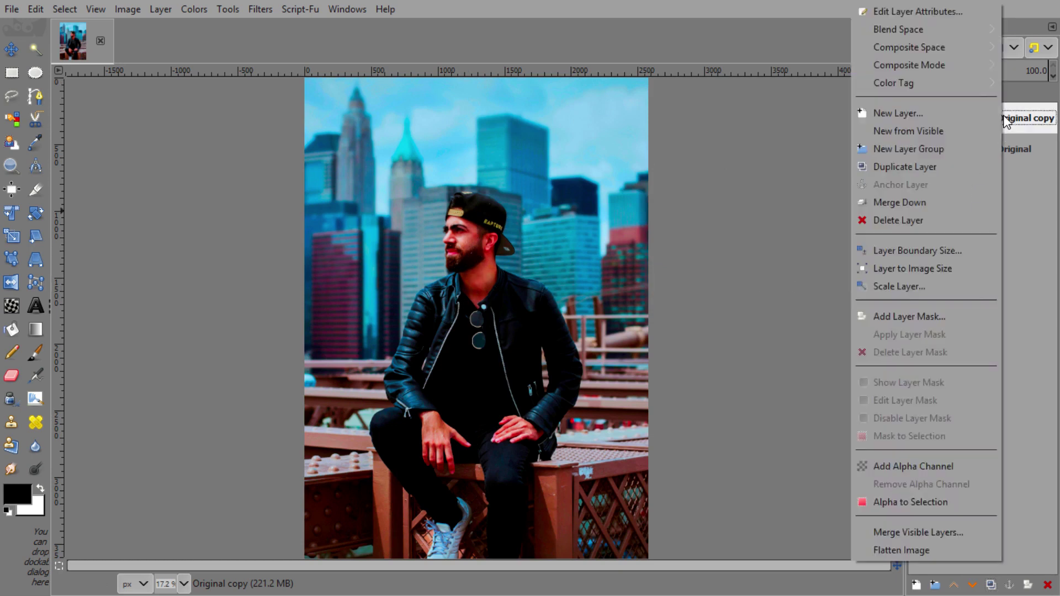
{"action": "left_click", "coordinate": [946, 317]}
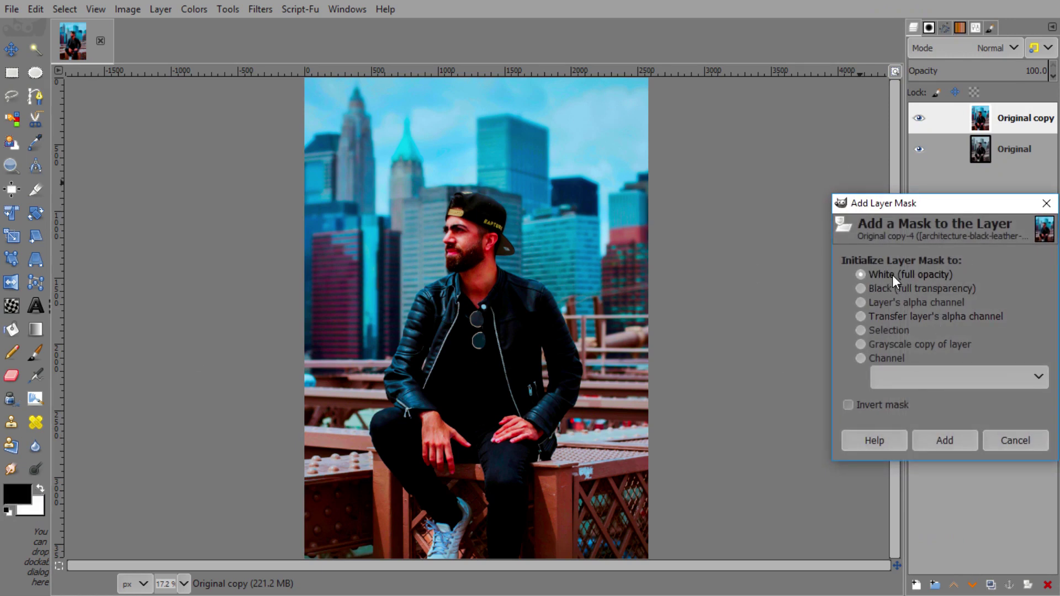
{"action": "left_click", "coordinate": [944, 440]}
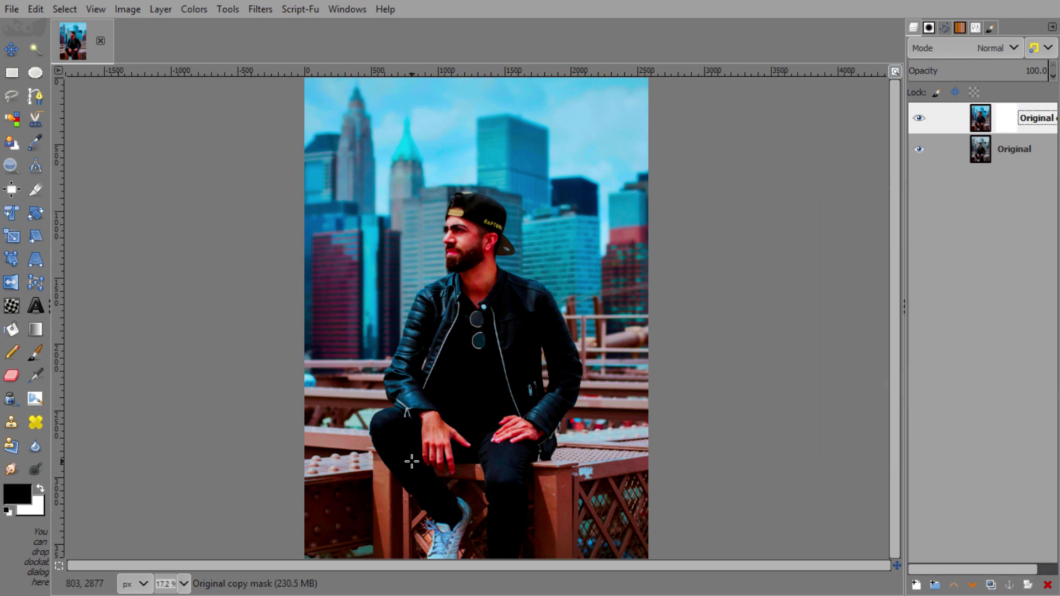
Set up the Paintbrush with hardness 0 and size 24.25.
{"action": "left_click", "coordinate": [46, 353]}
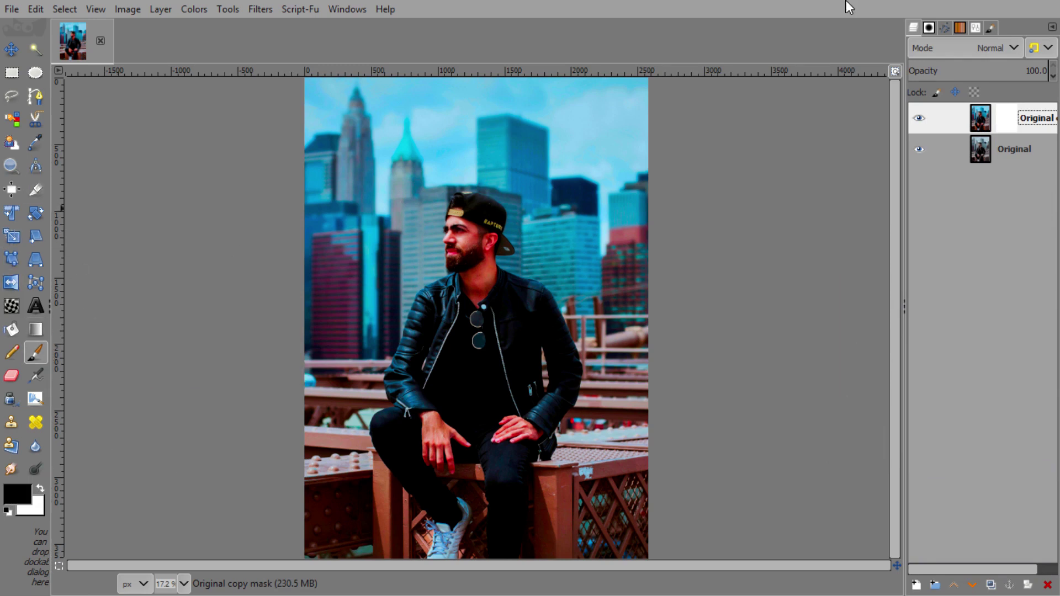
{"action": "left_click", "coordinate": [929, 27]}
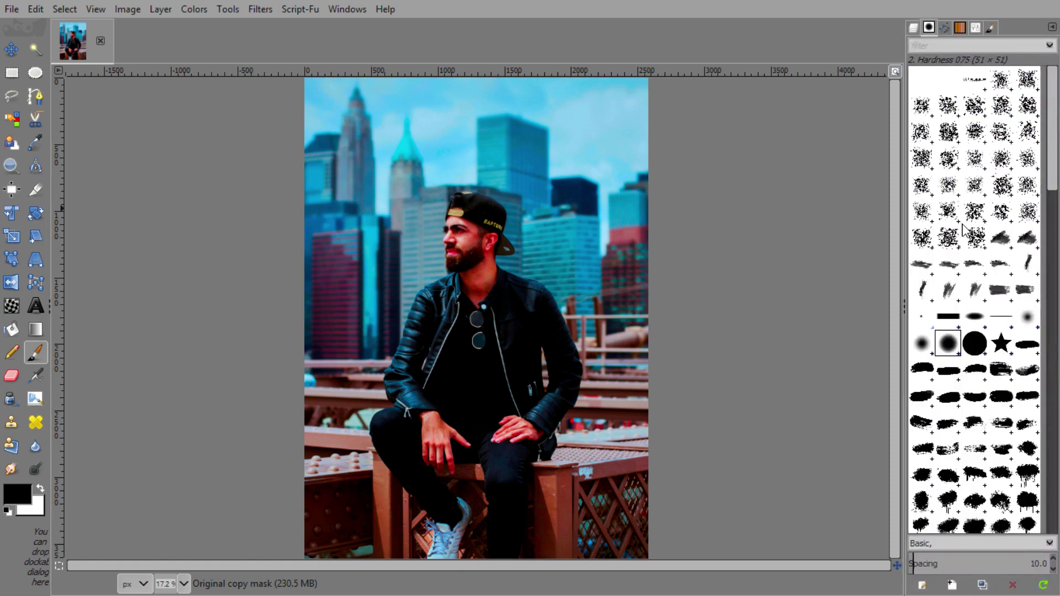
{"action": "left_click", "coordinate": [975, 28]}
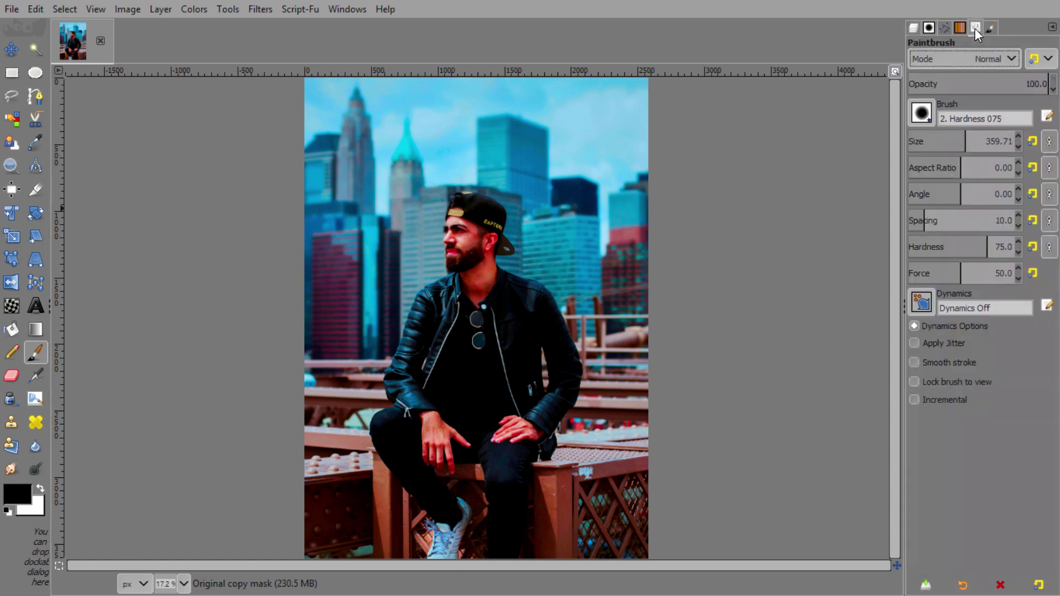
{"action": "left_click_drag", "start_coordinate": [938, 252], "coordinate": [1014, 251]}
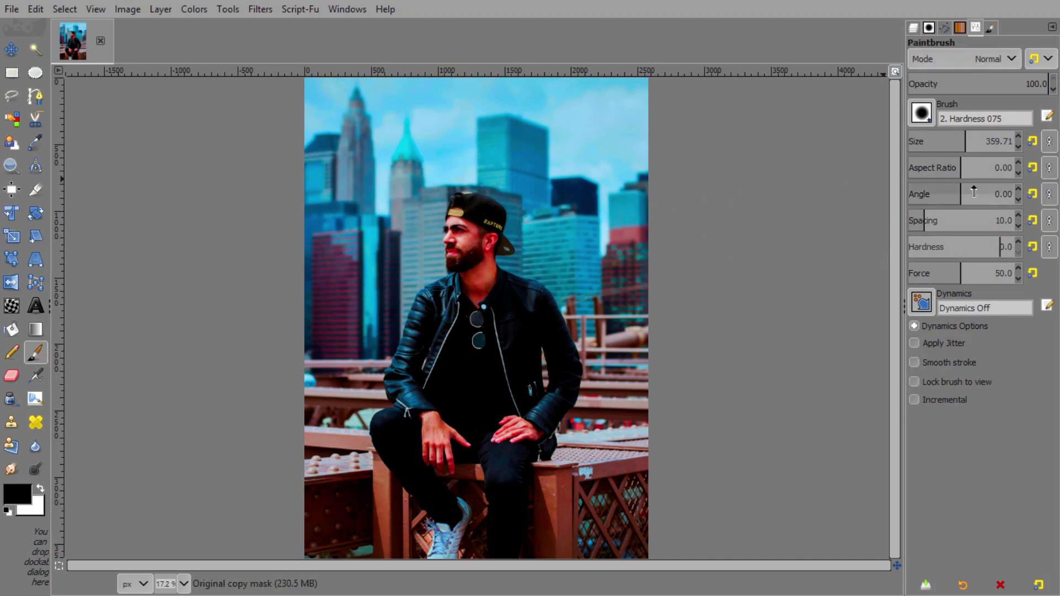
{"action": "left_click_drag", "start_coordinate": [939, 142], "coordinate": [926, 142]}
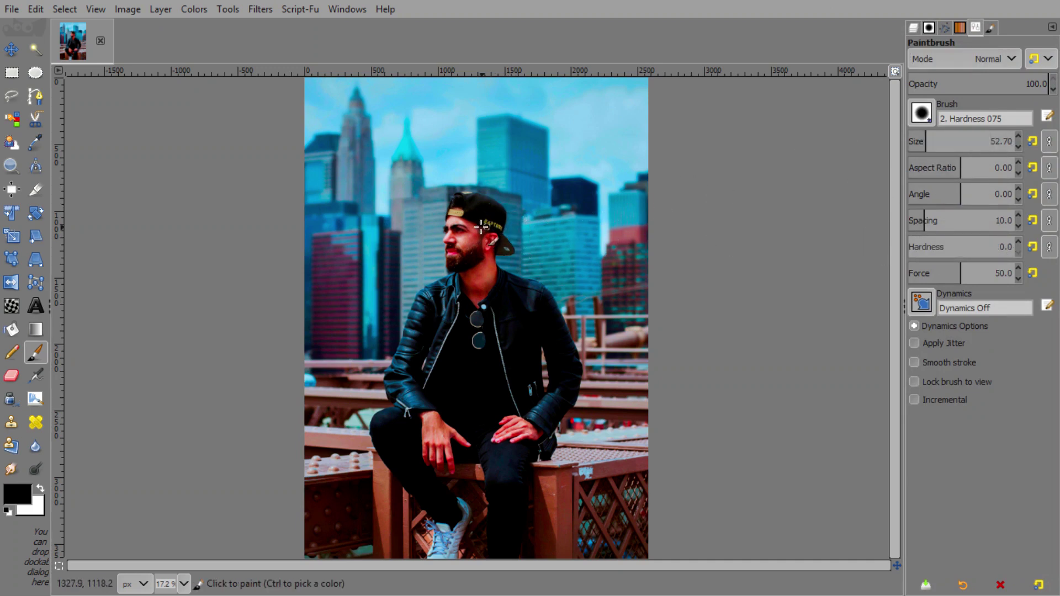
{"action": "scroll", "coordinate": [473, 236], "scroll_direction": "up", "scroll_amount": 5}
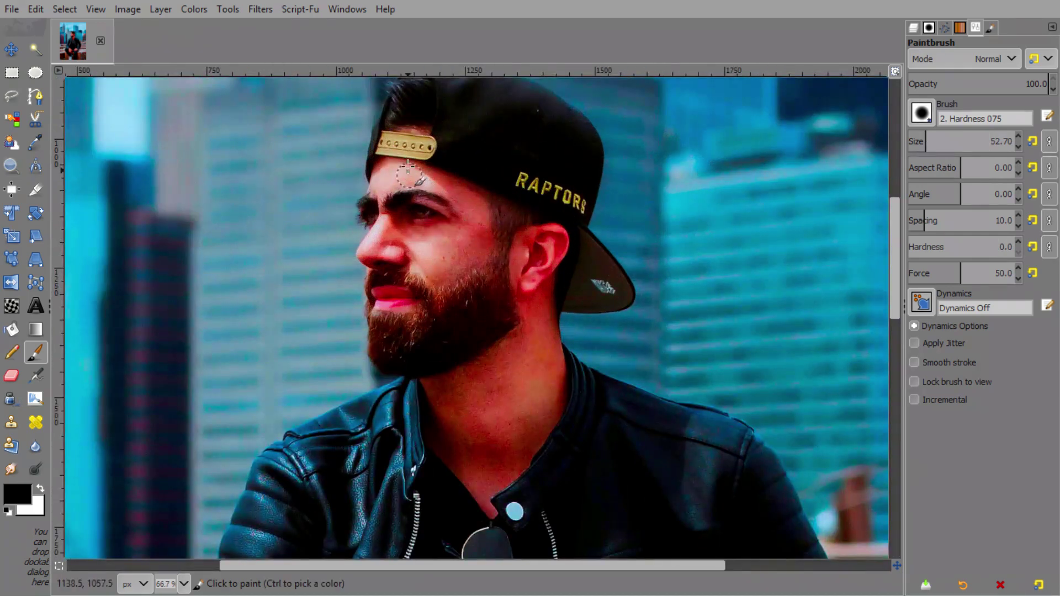
{"action": "scroll", "coordinate": [408, 153], "scroll_direction": "up", "scroll_amount": 4}
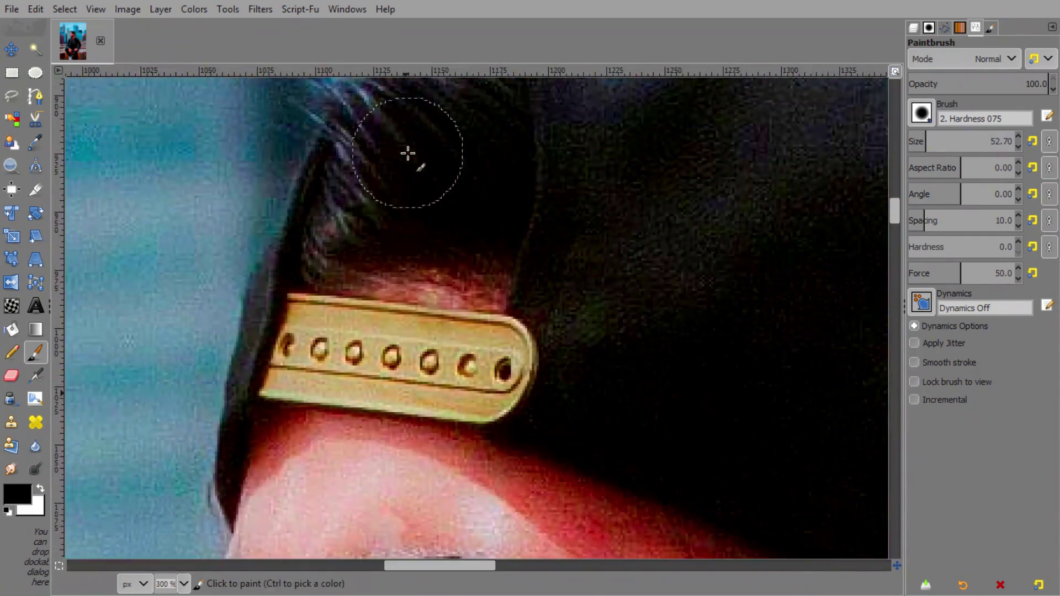
{"action": "scroll", "coordinate": [408, 153], "scroll_direction": "down", "scroll_amount": 3}
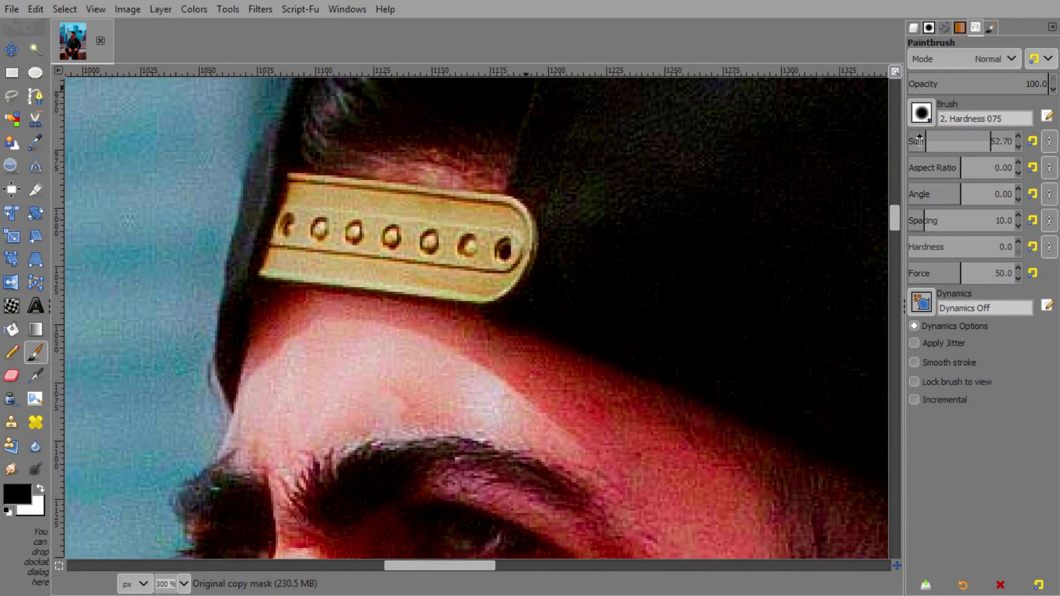
{"action": "left_click", "coordinate": [919, 141]}
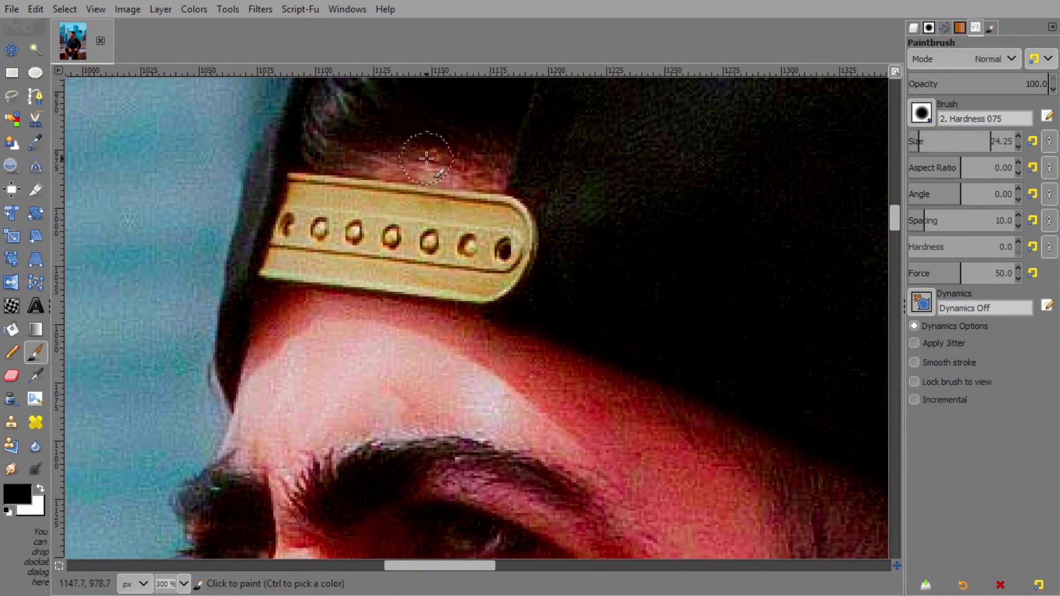
Paint black on the mask over the hair, forehead, temple, face and nose.
{"action": "mouse_move", "coordinate": [426, 158]}
{"action": "left_mouse_down"}
{"action": "mouse_move", "coordinate": [480, 172]}
{"action": "mouse_move", "coordinate": [434, 157]}
{"action": "mouse_move", "coordinate": [453, 181]}
{"action": "left_mouse_up"}
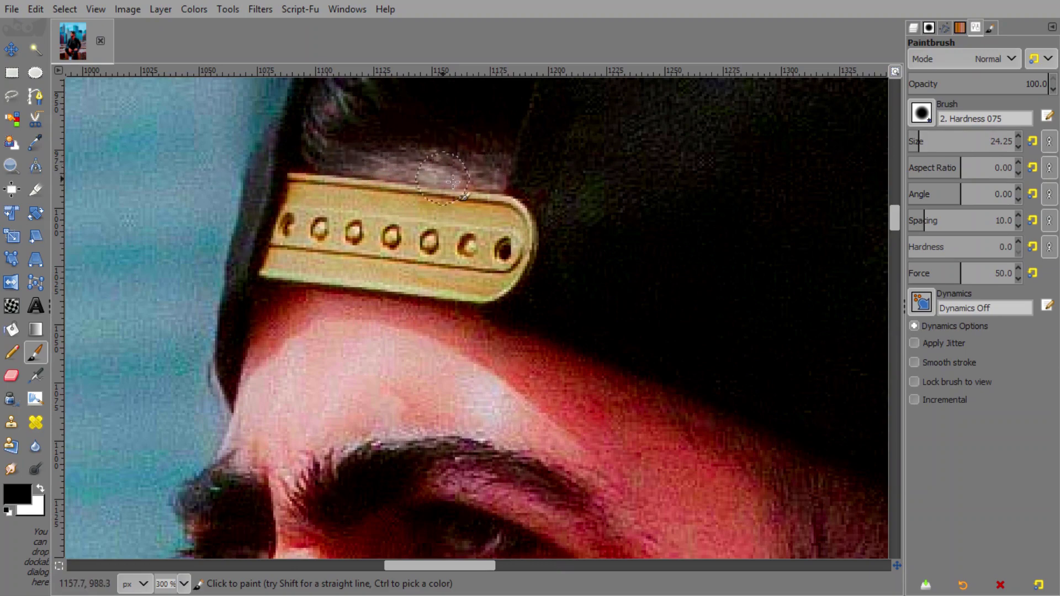
{"action": "key", "text": "1"}
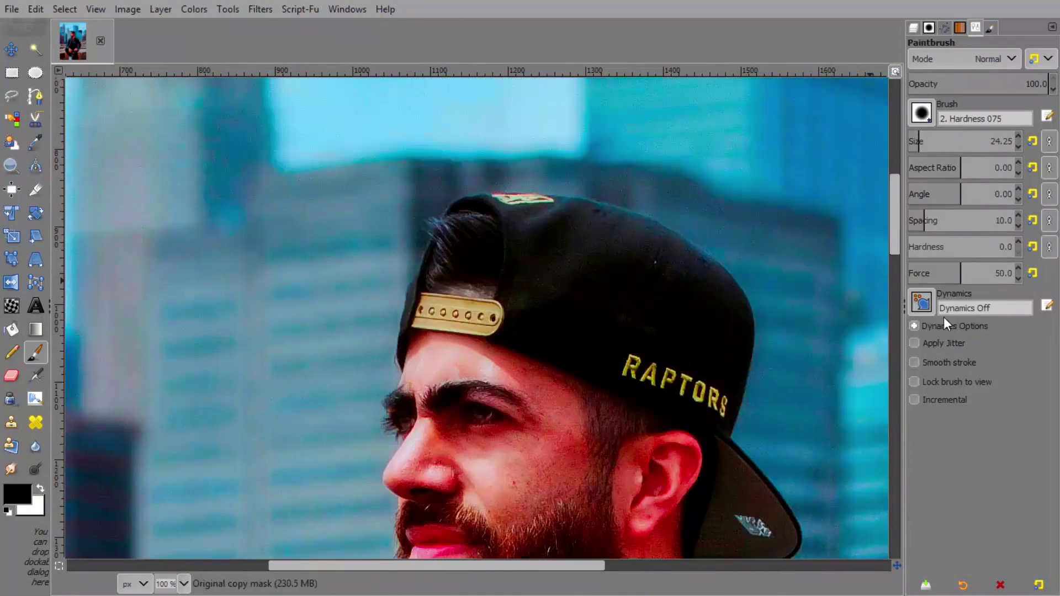
{"action": "left_click_drag", "start_coordinate": [961, 141], "coordinate": [989, 141]}
{"action": "scroll", "coordinate": [531, 332], "scroll_direction": "down", "scroll_amount": 5}
{"action": "left_click_drag", "start_coordinate": [522, 392], "coordinate": [584, 287]}
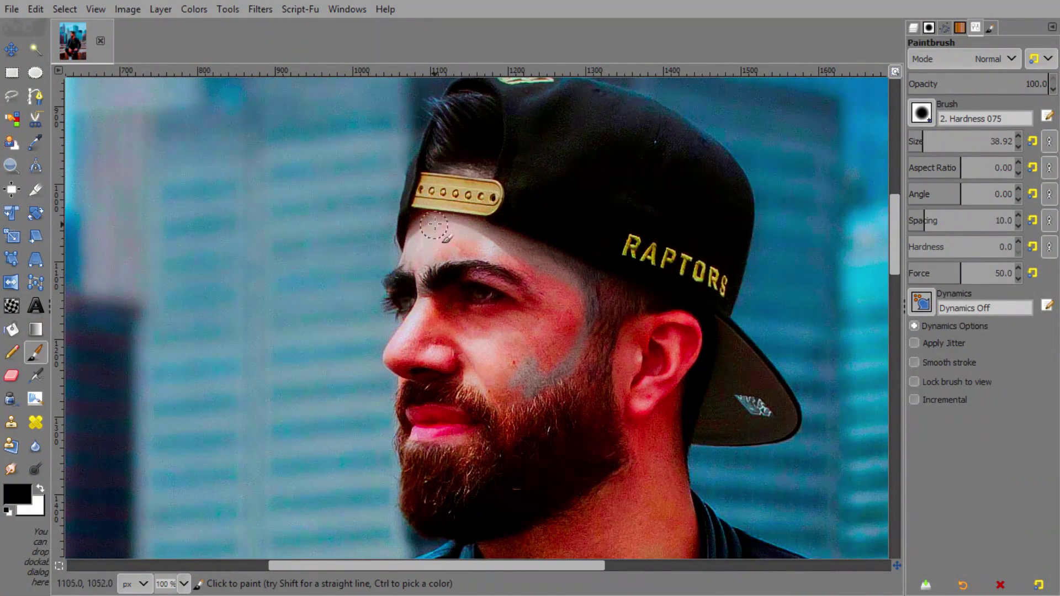
{"action": "left_click_drag", "start_coordinate": [435, 223], "coordinate": [577, 353]}
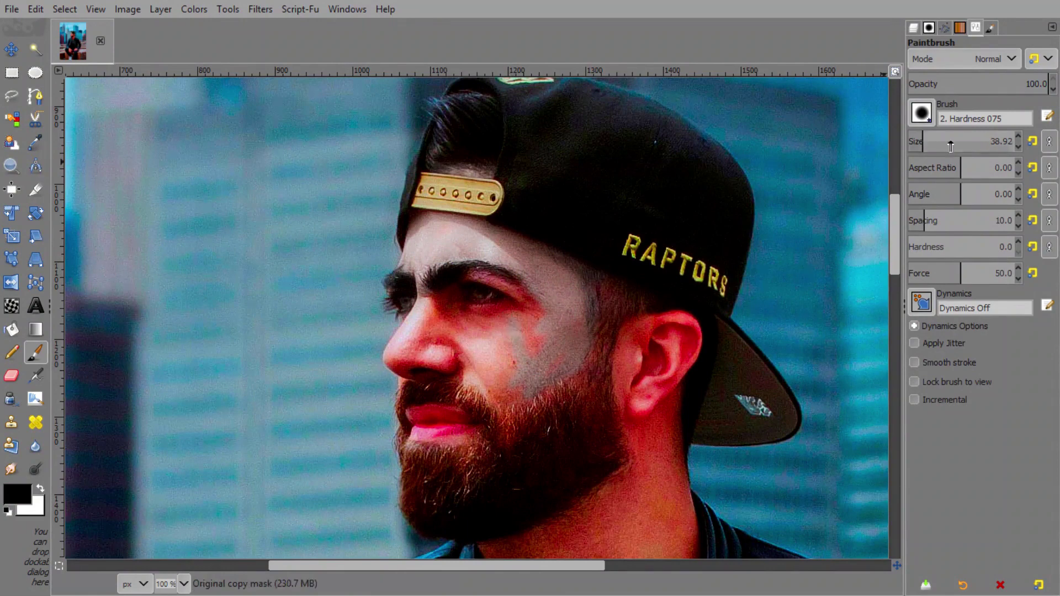
{"action": "left_click_drag", "start_coordinate": [950, 146], "coordinate": [965, 146]}
{"action": "left_click_drag", "start_coordinate": [437, 309], "coordinate": [546, 354]}
{"action": "left_click_drag", "start_coordinate": [392, 370], "coordinate": [575, 325]}
{"action": "left_click_drag", "start_coordinate": [640, 331], "coordinate": [640, 276]}
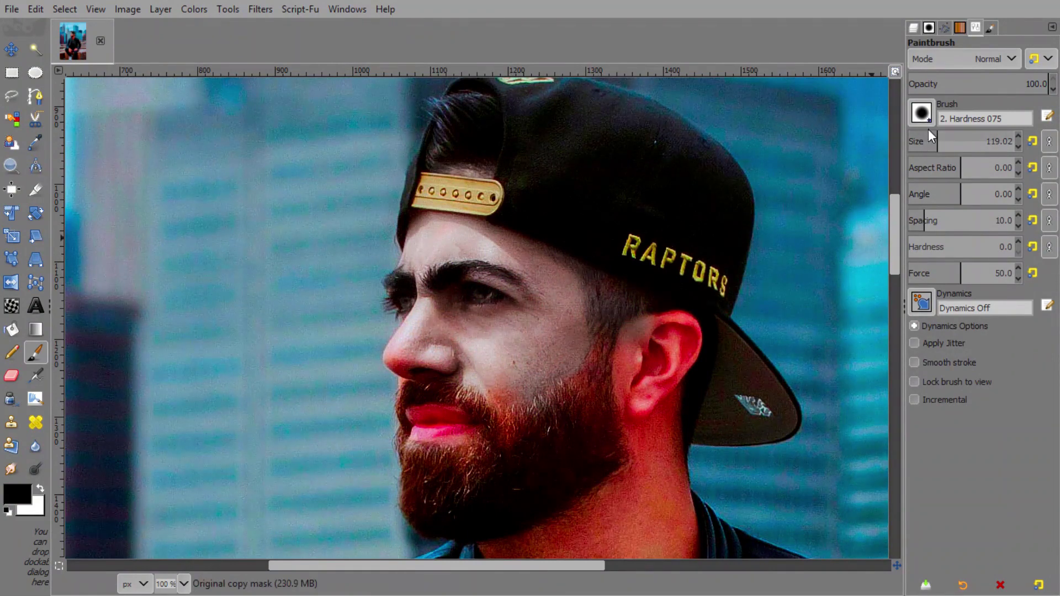
With a smaller brush, mask the red off the ear, neck, lips, beard and jaw.
{"action": "left_click_drag", "start_coordinate": [934, 141], "coordinate": [926, 141]}
{"action": "mouse_move", "coordinate": [662, 326]}
{"action": "left_mouse_down"}
{"action": "mouse_move", "coordinate": [690, 375]}
{"action": "mouse_move", "coordinate": [620, 442]}
{"action": "mouse_move", "coordinate": [654, 347]}
{"action": "left_mouse_up"}
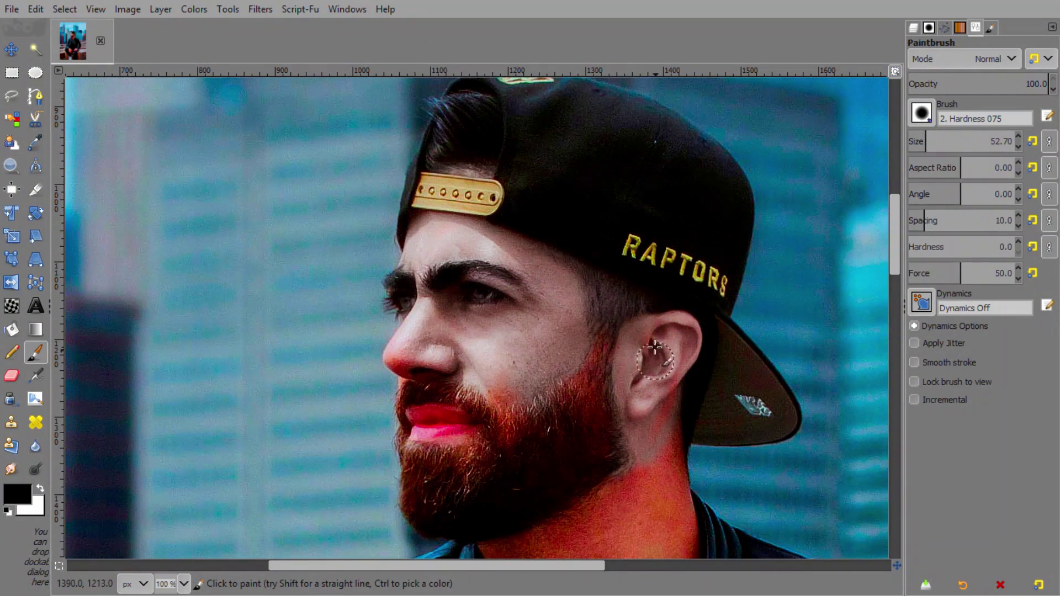
{"action": "left_click_drag", "start_coordinate": [679, 442], "coordinate": [668, 530]}
{"action": "left_click_drag", "start_coordinate": [458, 425], "coordinate": [412, 429]}
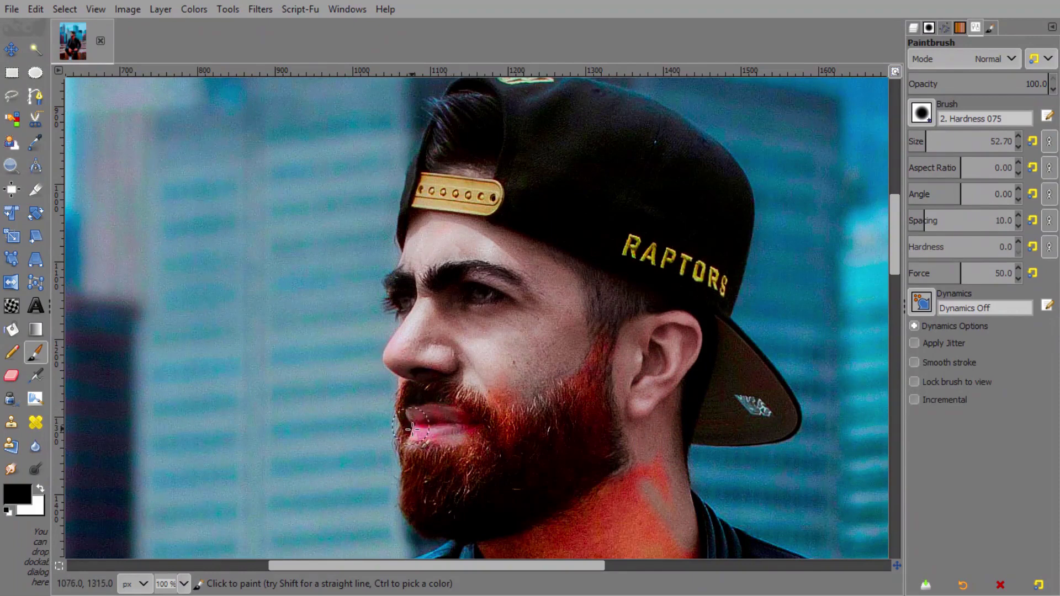
{"action": "scroll", "coordinate": [525, 513], "scroll_direction": "down", "scroll_amount": 3}
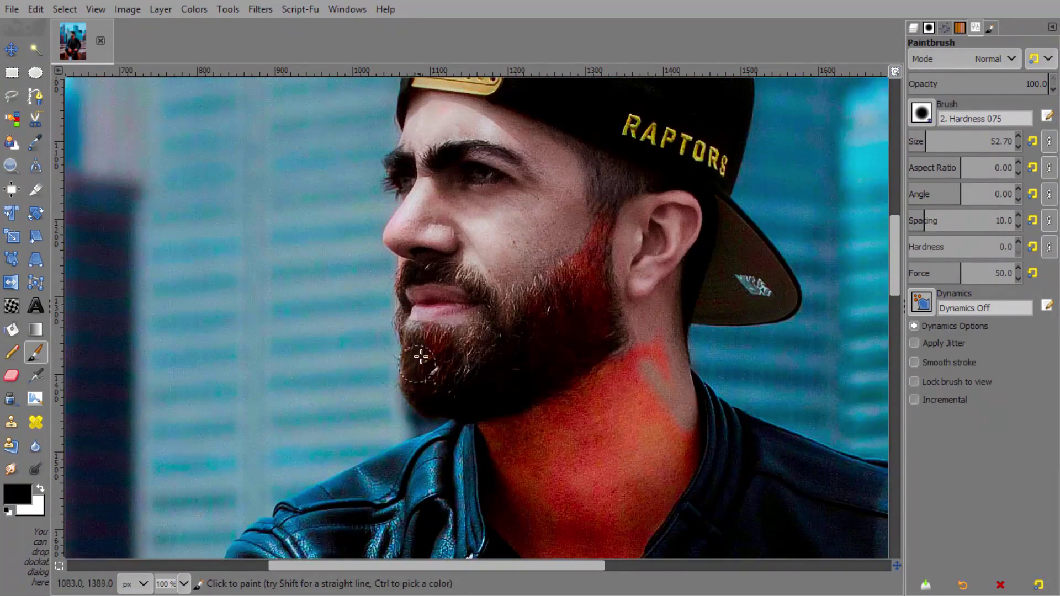
{"action": "left_click_drag", "start_coordinate": [542, 390], "coordinate": [599, 221]}
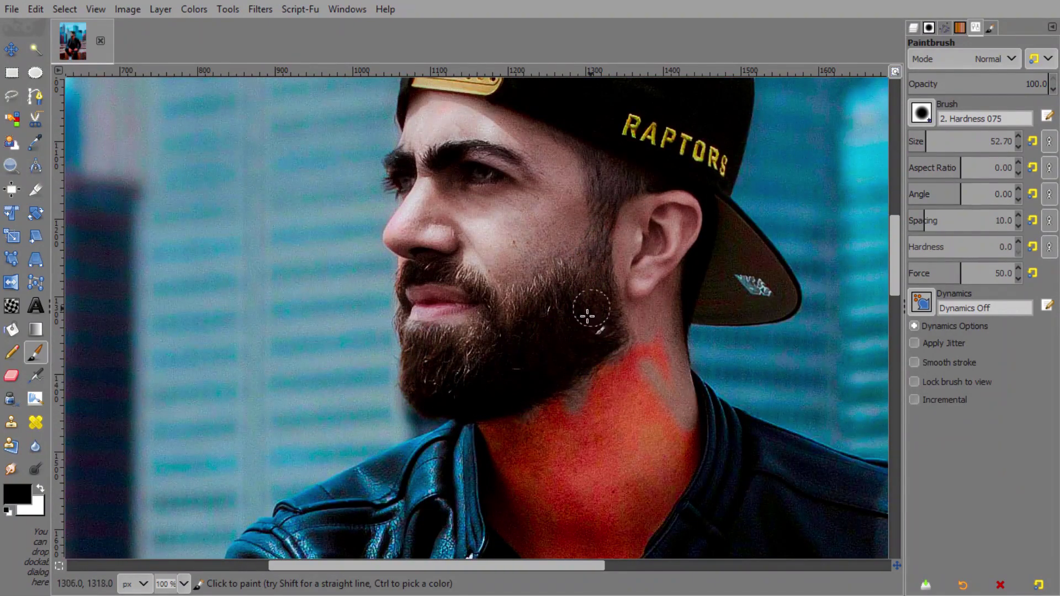
{"action": "scroll", "coordinate": [587, 315], "scroll_direction": "down", "scroll_amount": 3}
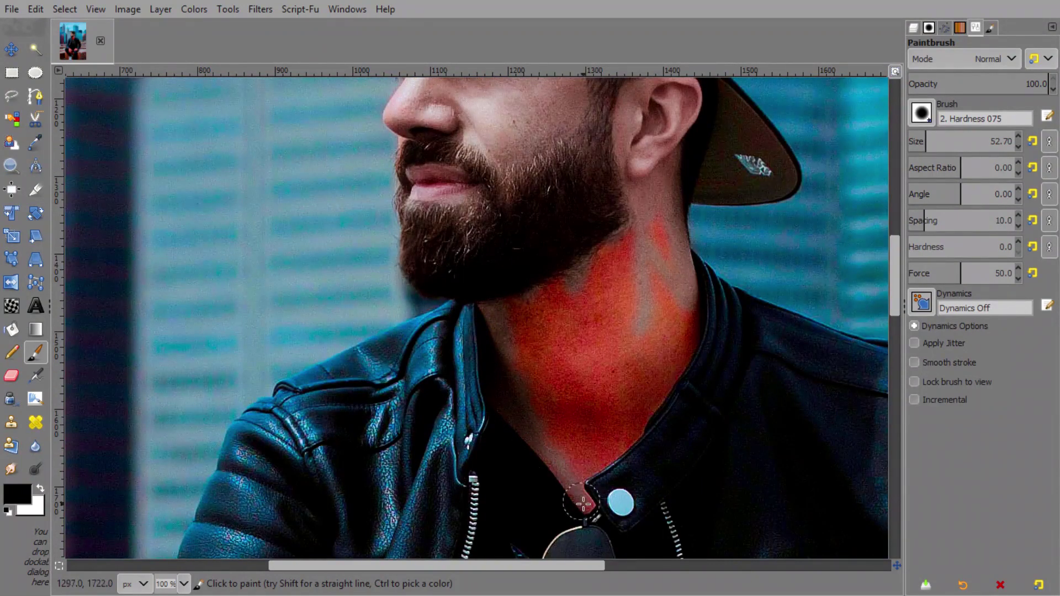
{"action": "mouse_move", "coordinate": [583, 503]}
{"action": "left_mouse_down"}
{"action": "mouse_move", "coordinate": [515, 346]}
{"action": "mouse_move", "coordinate": [535, 398]}
{"action": "mouse_move", "coordinate": [625, 197]}
{"action": "mouse_move", "coordinate": [679, 298]}
{"action": "mouse_move", "coordinate": [686, 348]}
{"action": "mouse_move", "coordinate": [601, 465]}
{"action": "mouse_move", "coordinate": [574, 398]}
{"action": "mouse_move", "coordinate": [666, 364]}
{"action": "mouse_move", "coordinate": [557, 284]}
{"action": "left_mouse_up"}
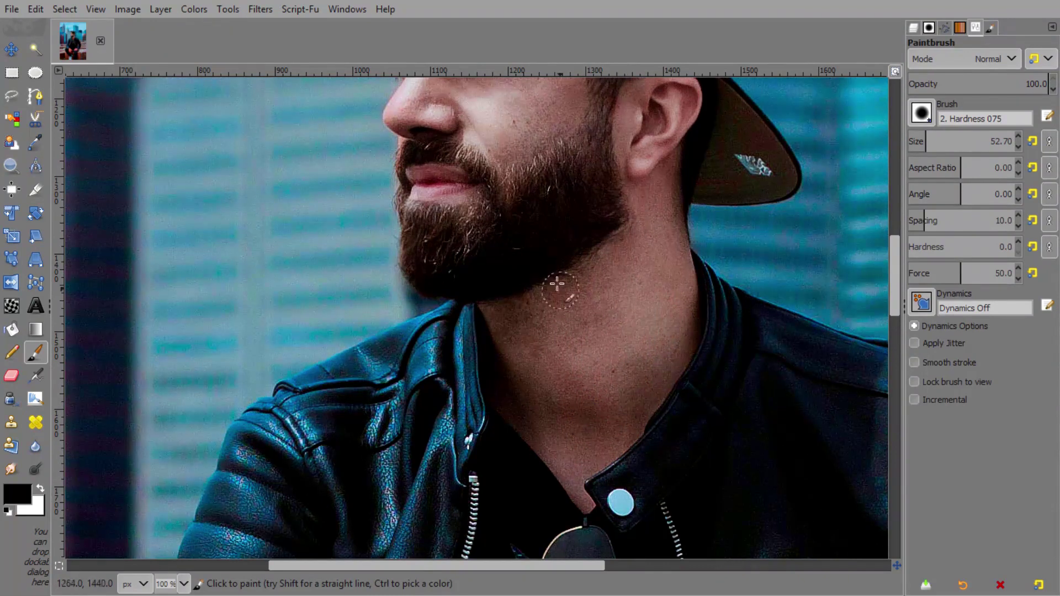
Move the view to the resting hand and paint the red tint off the wrist.
{"action": "key", "text": "ctrl+shift+j"}
{"action": "scroll", "coordinate": [454, 360], "scroll_direction": "up", "scroll_amount": 5, "text": "ctrl"}
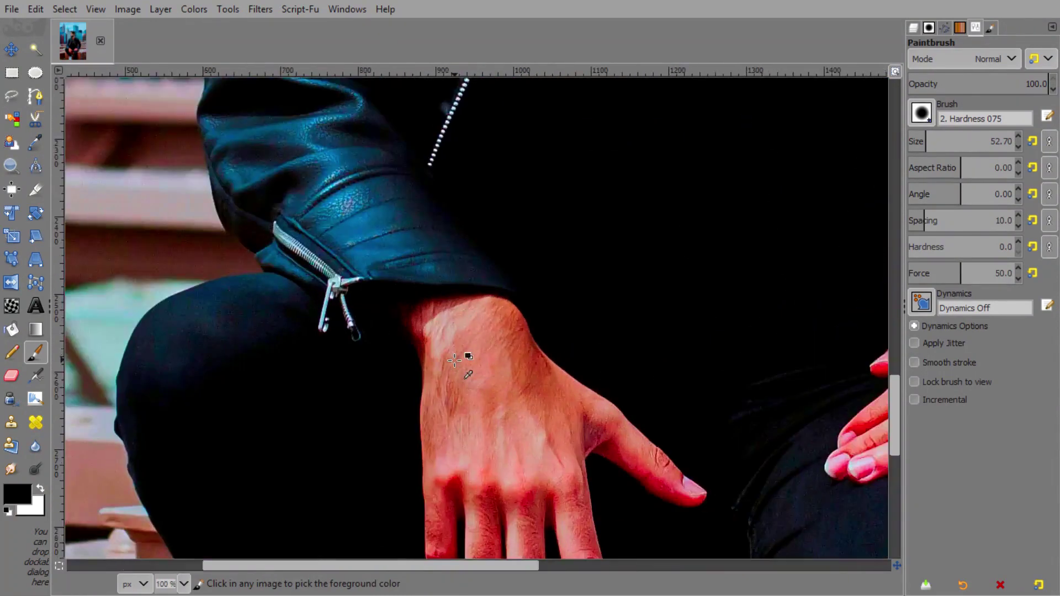
{"action": "scroll", "coordinate": [455, 360], "scroll_direction": "up", "scroll_amount": 1, "text": "ctrl"}
{"action": "mouse_move", "coordinate": [384, 305]}
{"action": "left_mouse_down"}
{"action": "mouse_move", "coordinate": [414, 364]}
{"action": "mouse_move", "coordinate": [530, 281]}
{"action": "mouse_move", "coordinate": [535, 312]}
{"action": "left_mouse_up"}
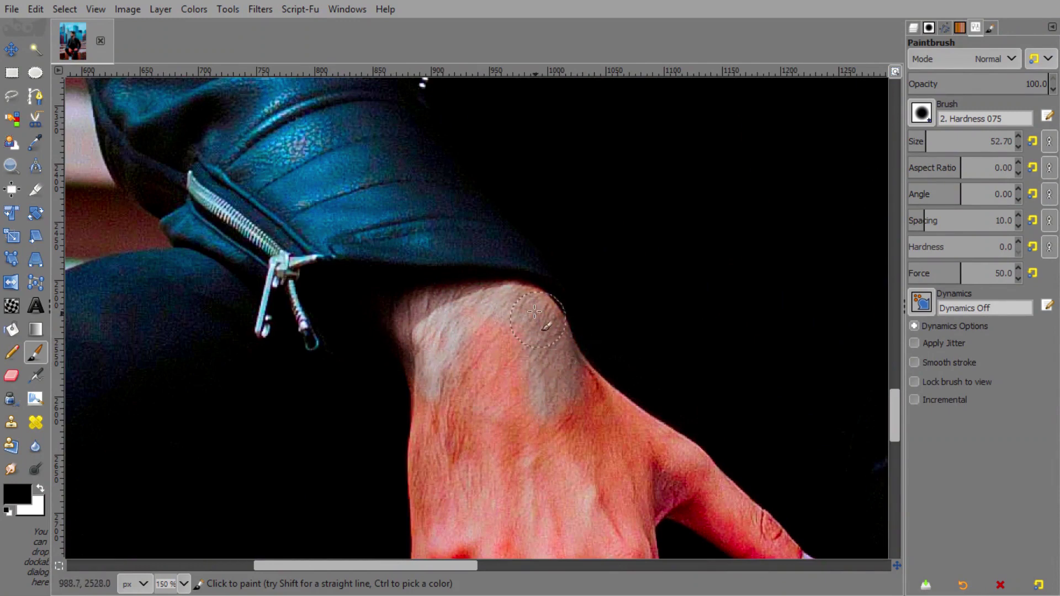
{"action": "scroll", "coordinate": [569, 458], "scroll_direction": "down", "scroll_amount": 3}
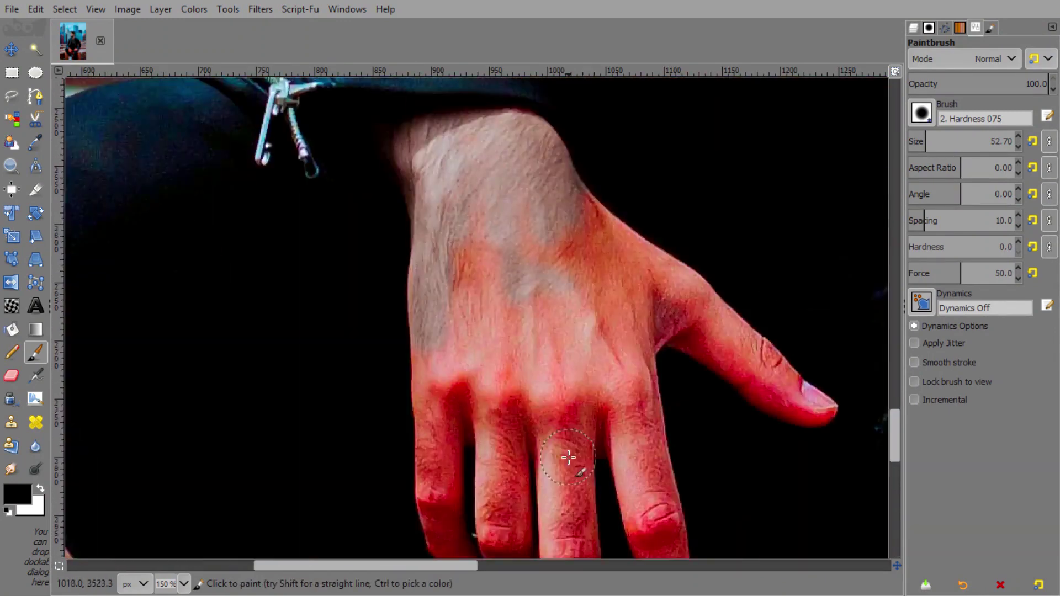
{"action": "scroll", "coordinate": [569, 457], "scroll_direction": "down", "scroll_amount": 1, "text": "ctrl"}
Mask the red from the back of the hand, fingers and nails.
{"action": "mouse_move", "coordinate": [585, 182]}
{"action": "left_mouse_down"}
{"action": "mouse_move", "coordinate": [657, 221]}
{"action": "mouse_move", "coordinate": [686, 259]}
{"action": "mouse_move", "coordinate": [694, 296]}
{"action": "mouse_move", "coordinate": [553, 199]}
{"action": "mouse_move", "coordinate": [484, 287]}
{"action": "mouse_move", "coordinate": [502, 423]}
{"action": "mouse_move", "coordinate": [478, 304]}
{"action": "mouse_move", "coordinate": [524, 301]}
{"action": "mouse_move", "coordinate": [531, 276]}
{"action": "left_mouse_up"}
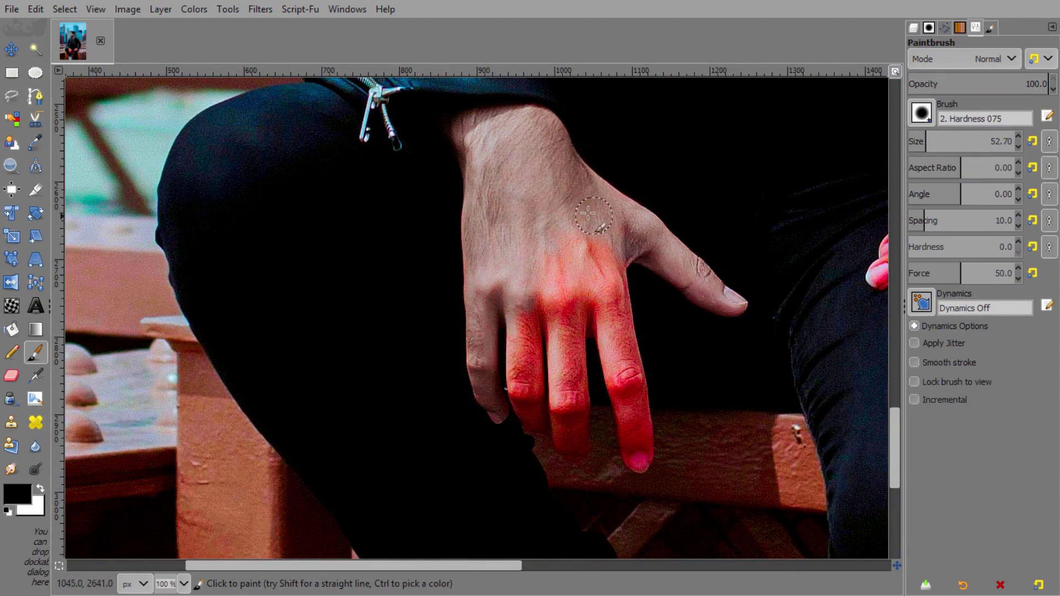
{"action": "mouse_move", "coordinate": [588, 214]}
{"action": "left_mouse_down"}
{"action": "mouse_move", "coordinate": [569, 370]}
{"action": "mouse_move", "coordinate": [528, 386]}
{"action": "mouse_move", "coordinate": [536, 423]}
{"action": "mouse_move", "coordinate": [524, 376]}
{"action": "mouse_move", "coordinate": [571, 359]}
{"action": "mouse_move", "coordinate": [580, 455]}
{"action": "mouse_move", "coordinate": [559, 429]}
{"action": "left_mouse_up"}
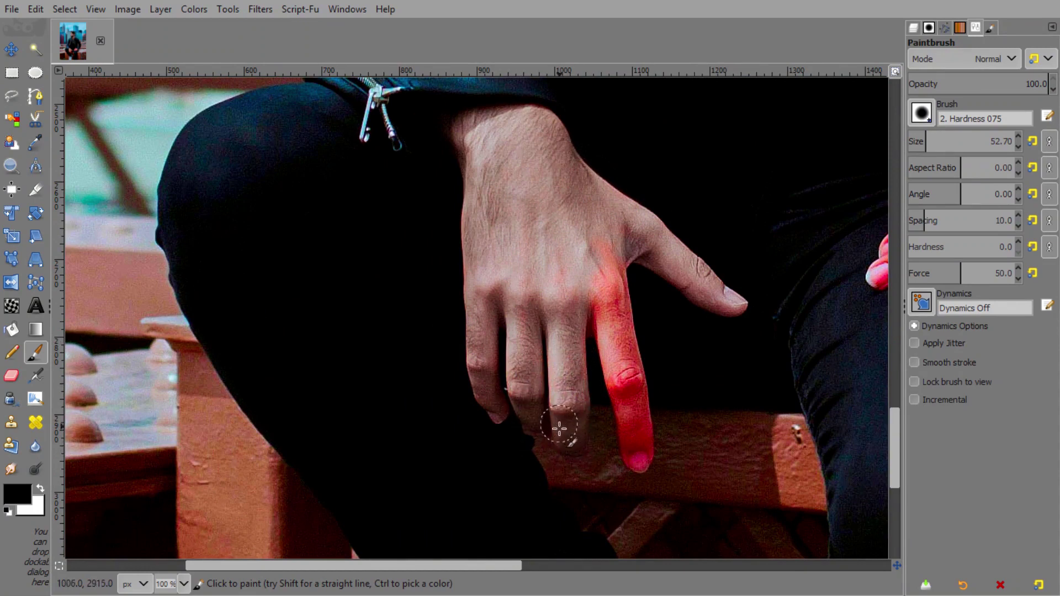
{"action": "mouse_move", "coordinate": [607, 276]}
{"action": "left_mouse_down"}
{"action": "mouse_move", "coordinate": [602, 331]}
{"action": "mouse_move", "coordinate": [618, 348]}
{"action": "mouse_move", "coordinate": [641, 462]}
{"action": "left_mouse_up"}
{"action": "left_click_drag", "start_coordinate": [417, 565], "coordinate": [560, 564]}
{"action": "mouse_move", "coordinate": [780, 216]}
{"action": "left_mouse_down"}
{"action": "mouse_move", "coordinate": [803, 231]}
{"action": "mouse_move", "coordinate": [720, 190]}
{"action": "mouse_move", "coordinate": [599, 228]}
{"action": "left_mouse_up"}
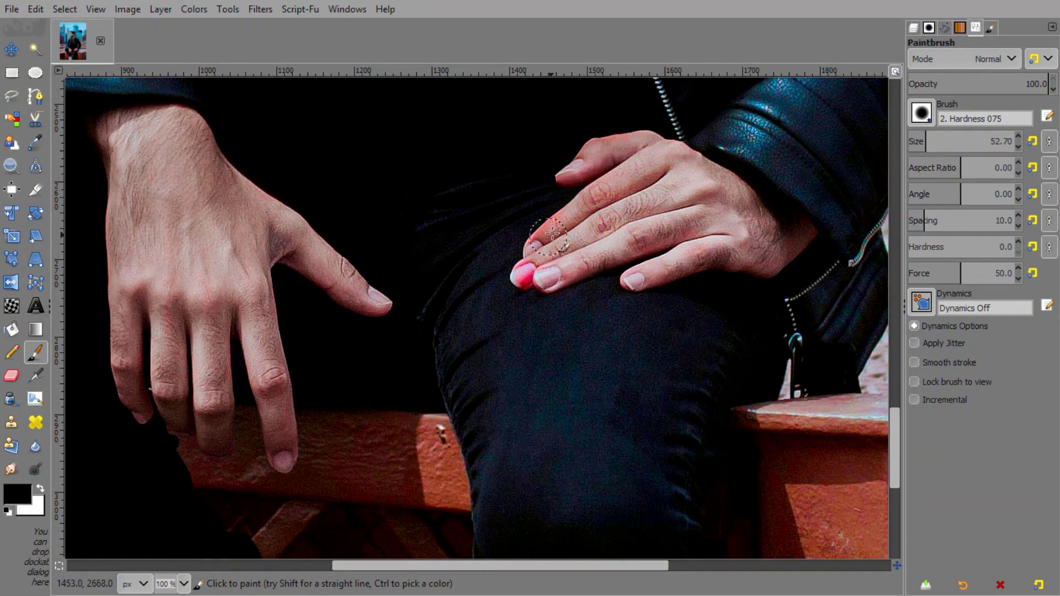
{"action": "left_click_drag", "start_coordinate": [599, 228], "coordinate": [539, 290]}
{"action": "key", "text": "shift+ctrl+j"}
Rename Original copy to 'Saturation' and duplicate it along with its mask.
{"action": "key", "text": "m"}
{"action": "left_click", "coordinate": [914, 29]}
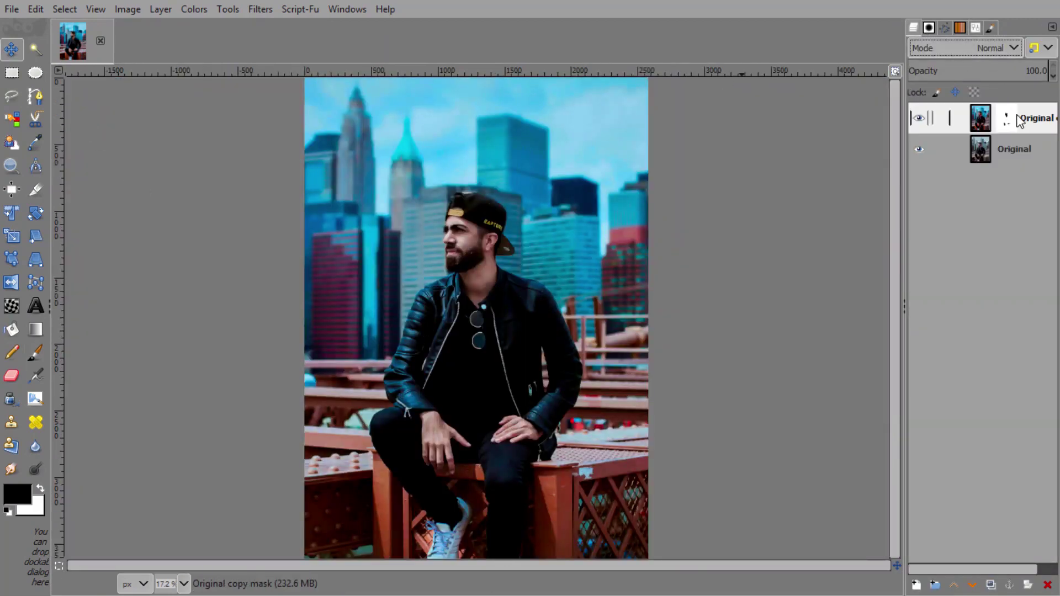
{"action": "double_click", "coordinate": [1039, 119]}
{"action": "type", "text": "Saturation"}
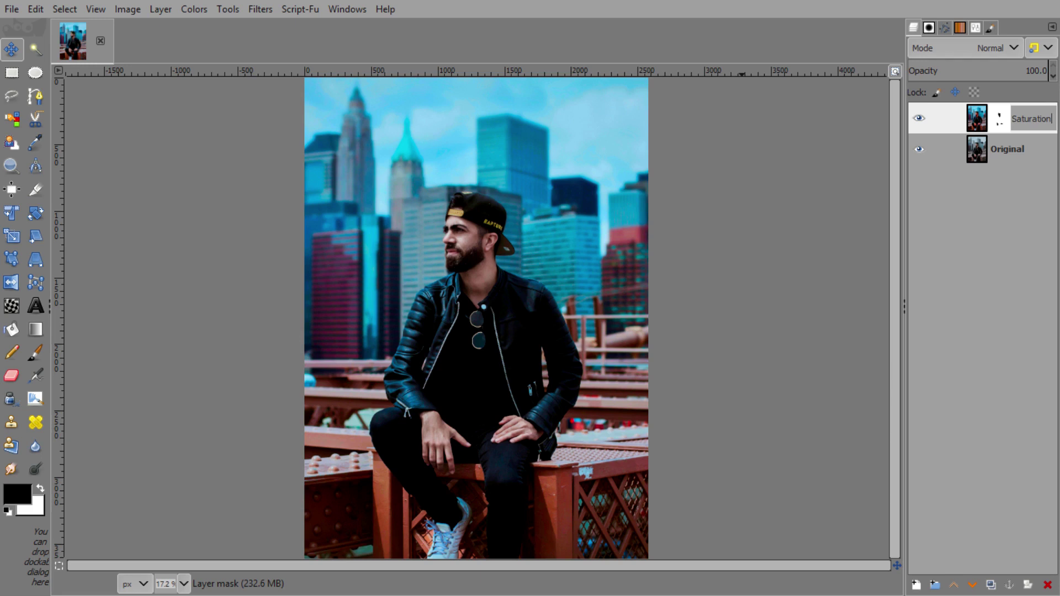
{"action": "double_click", "coordinate": [1031, 119]}
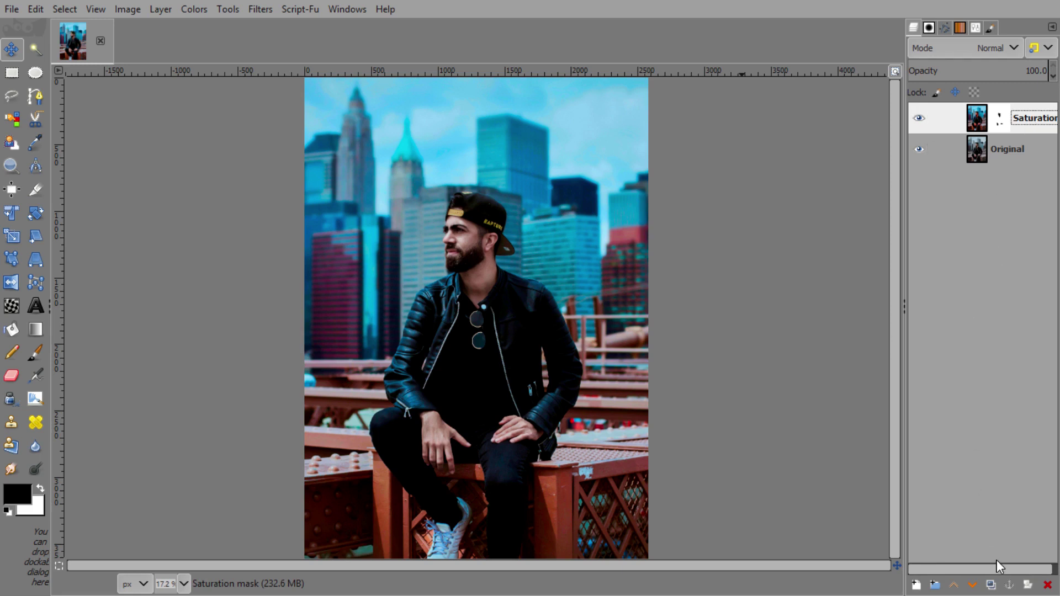
{"action": "left_click", "coordinate": [992, 587]}
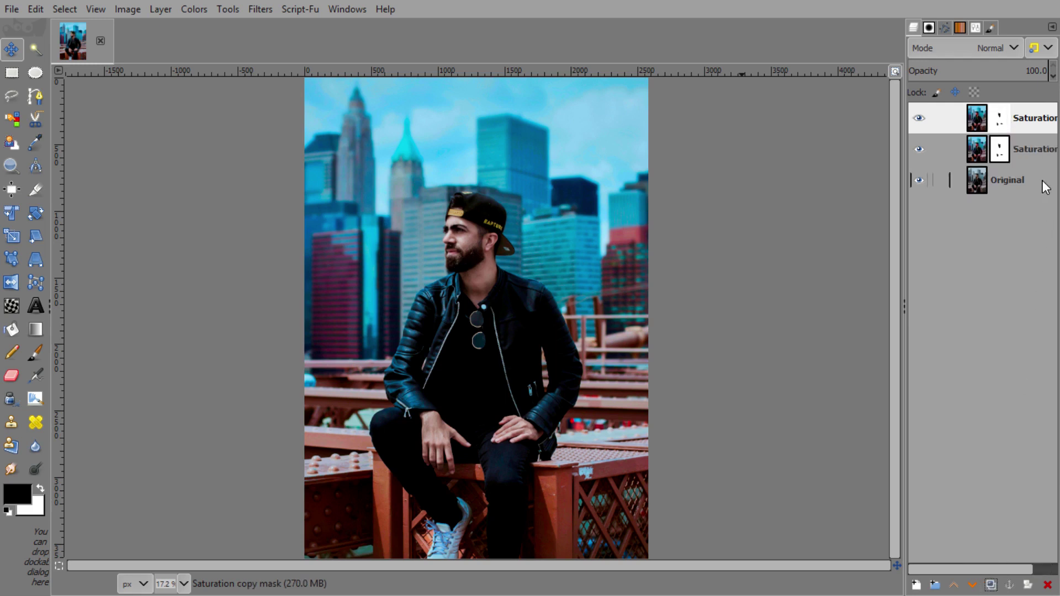
Rename the top duplicate 'Color Balance' and target its image instead of its mask.
{"action": "left_click", "coordinate": [1042, 123]}
{"action": "double_click", "coordinate": [1042, 122]}
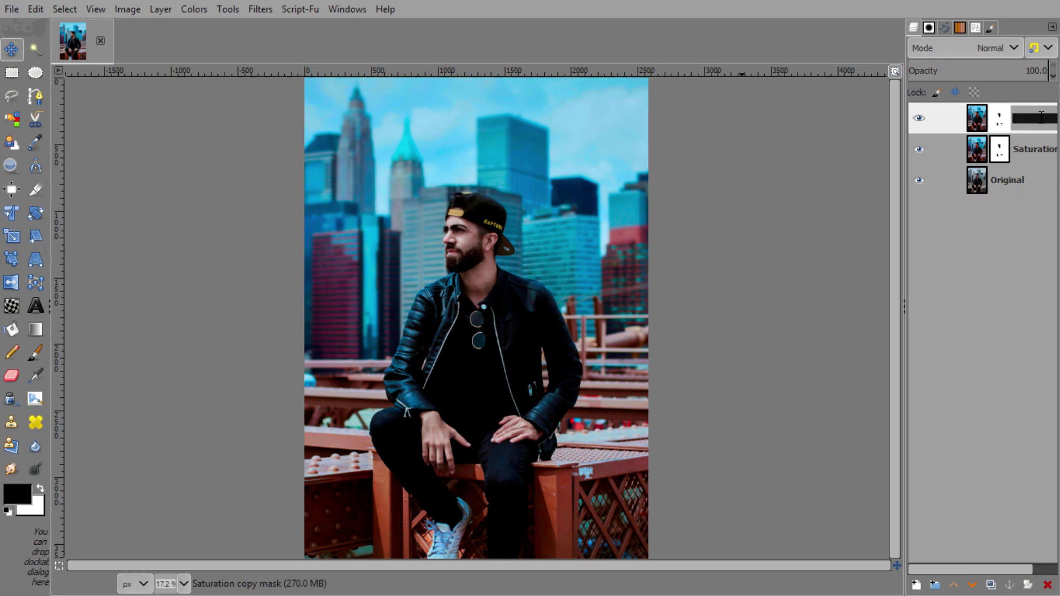
{"action": "type", "text": "Color Bala"}
{"action": "key", "text": "Return"}
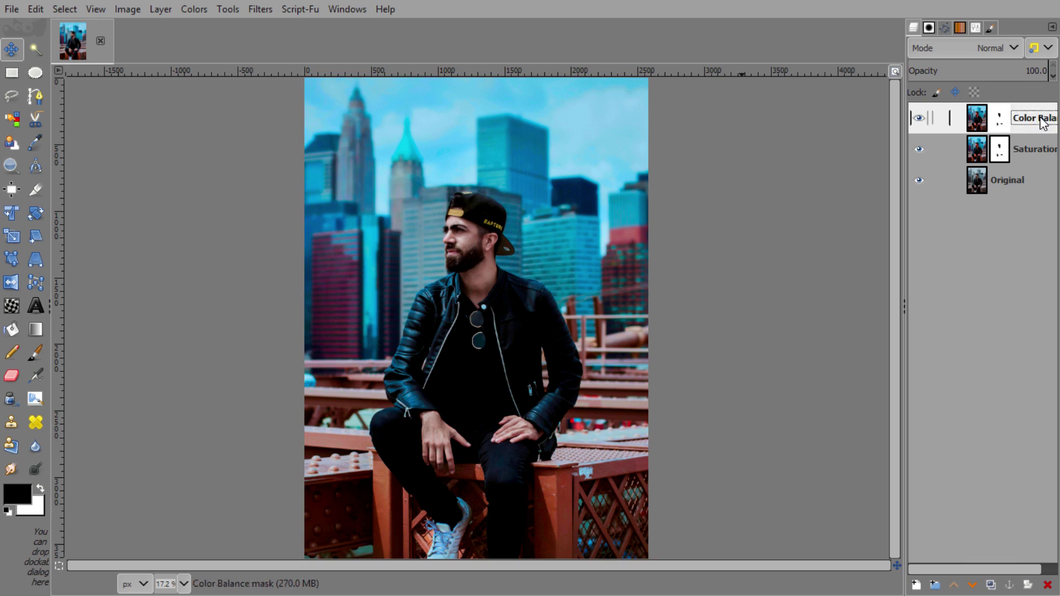
{"action": "left_click", "coordinate": [190, 15]}
{"action": "key", "text": "Escape"}
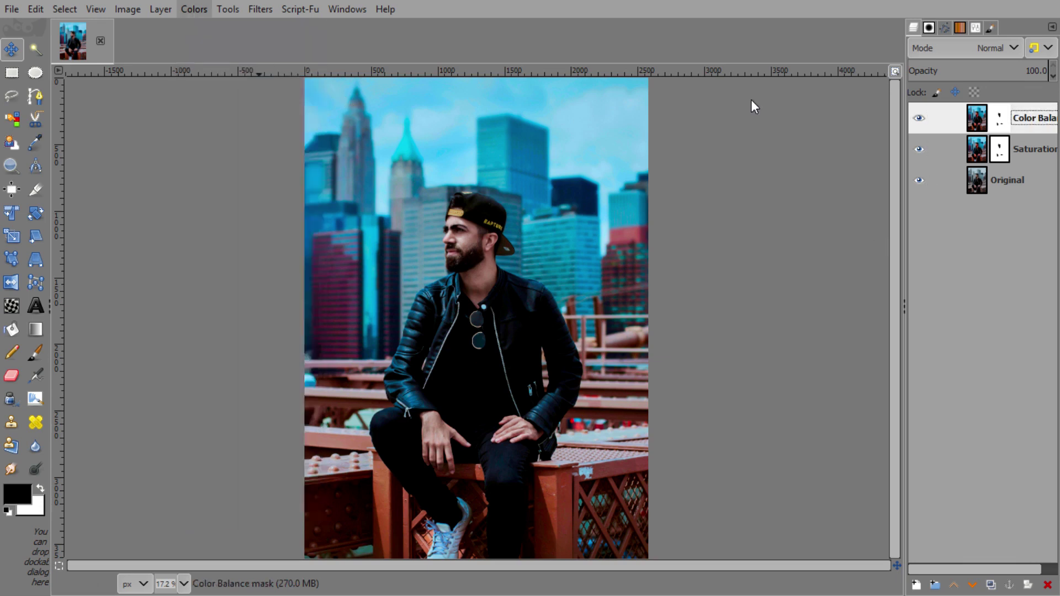
{"action": "key", "text": "alt+r"}
{"action": "left_click", "coordinate": [983, 122]}
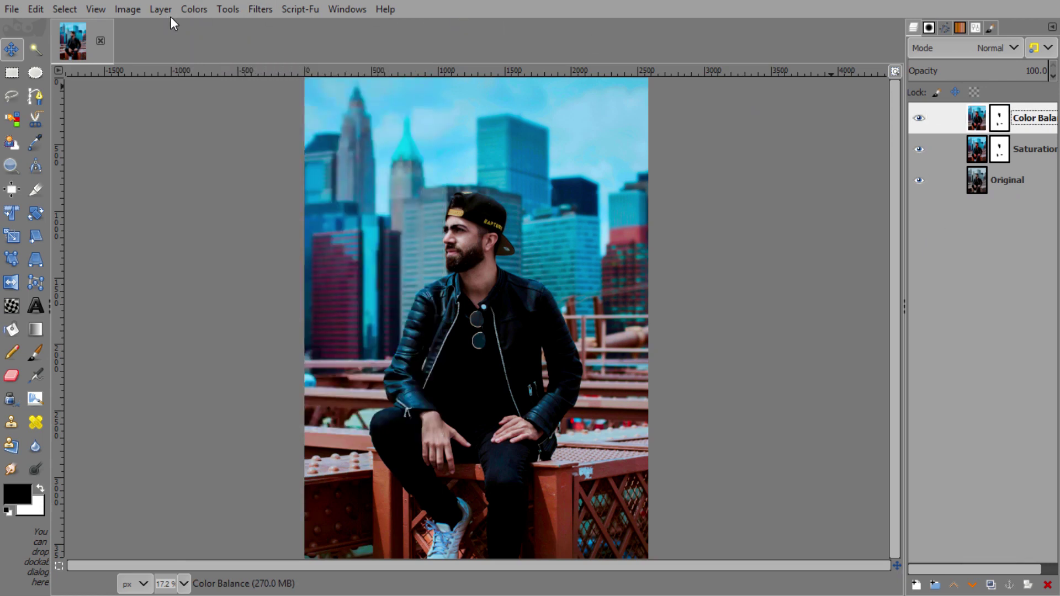
{"action": "left_click", "coordinate": [184, 6]}
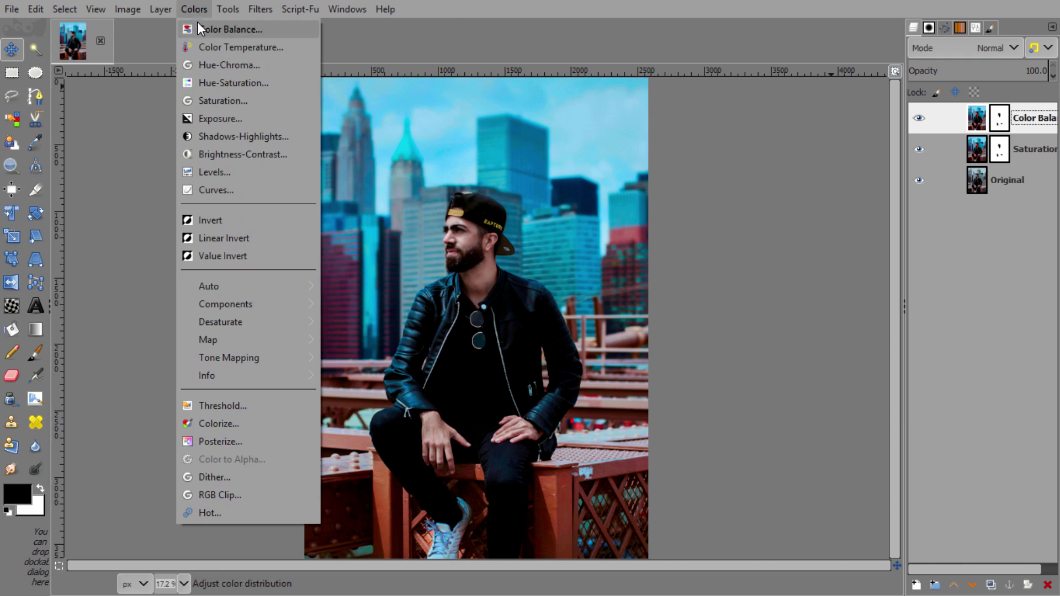
Open Color Balance on the midtones and drag the cyan–red slider toward red.
{"action": "left_click", "coordinate": [199, 30]}
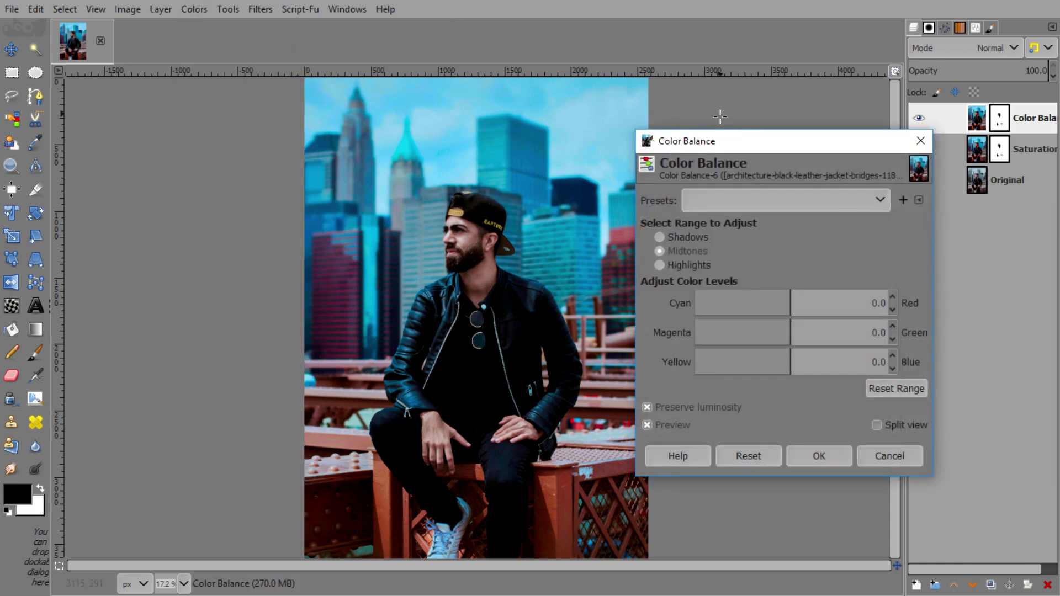
{"action": "left_click_drag", "start_coordinate": [757, 147], "coordinate": [776, 55]}
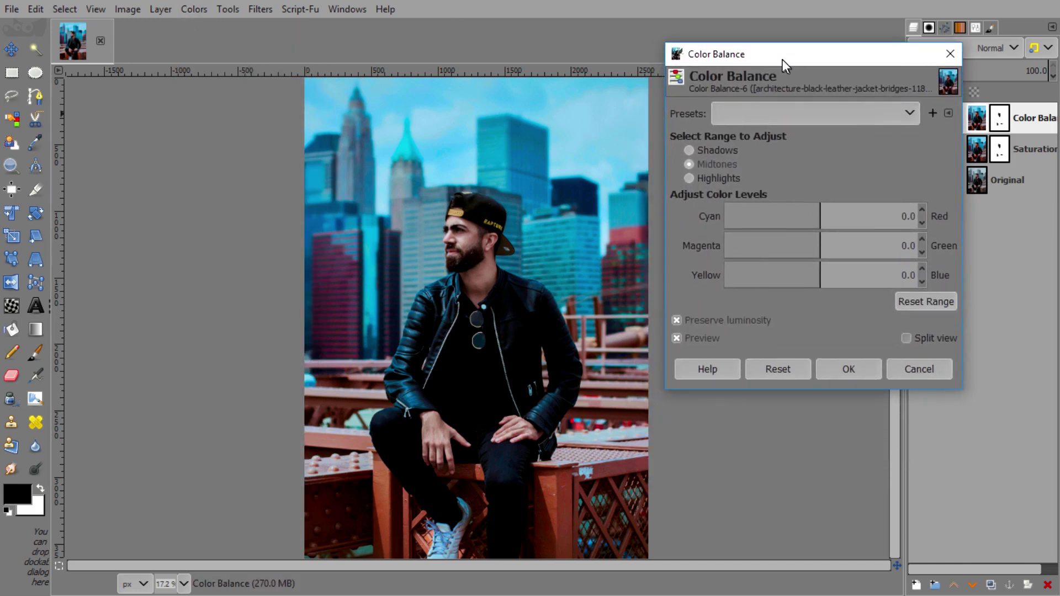
{"action": "left_click", "coordinate": [678, 159]}
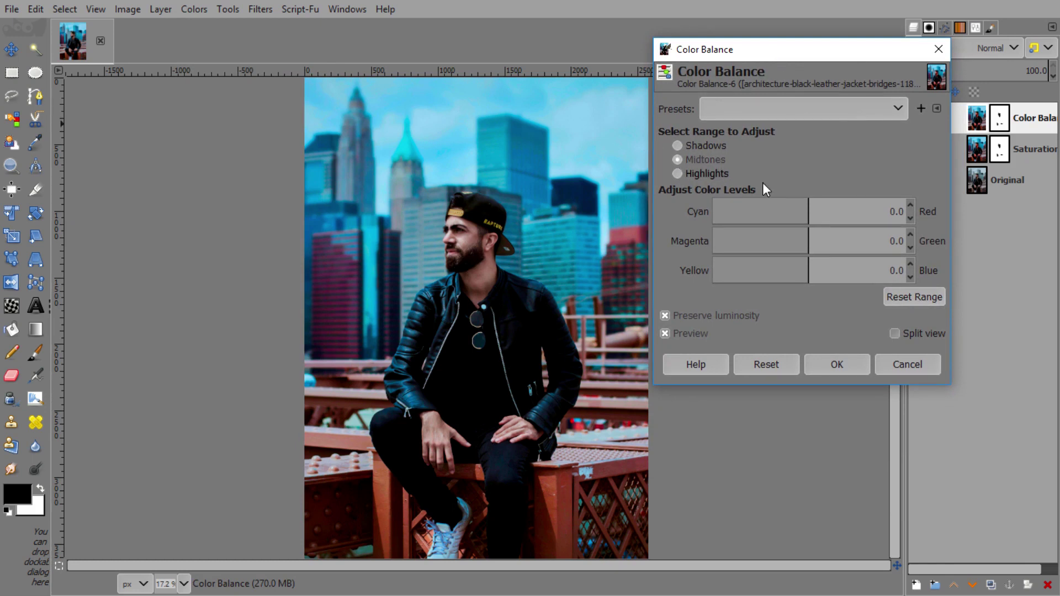
{"action": "left_click", "coordinate": [819, 208]}
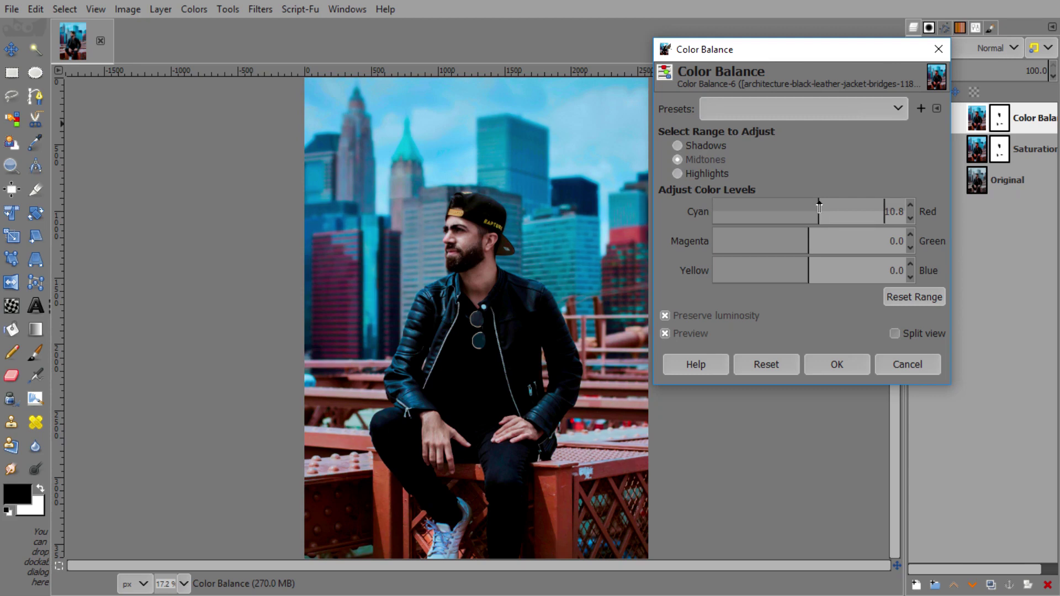
{"action": "left_click_drag", "start_coordinate": [819, 207], "coordinate": [832, 209]}
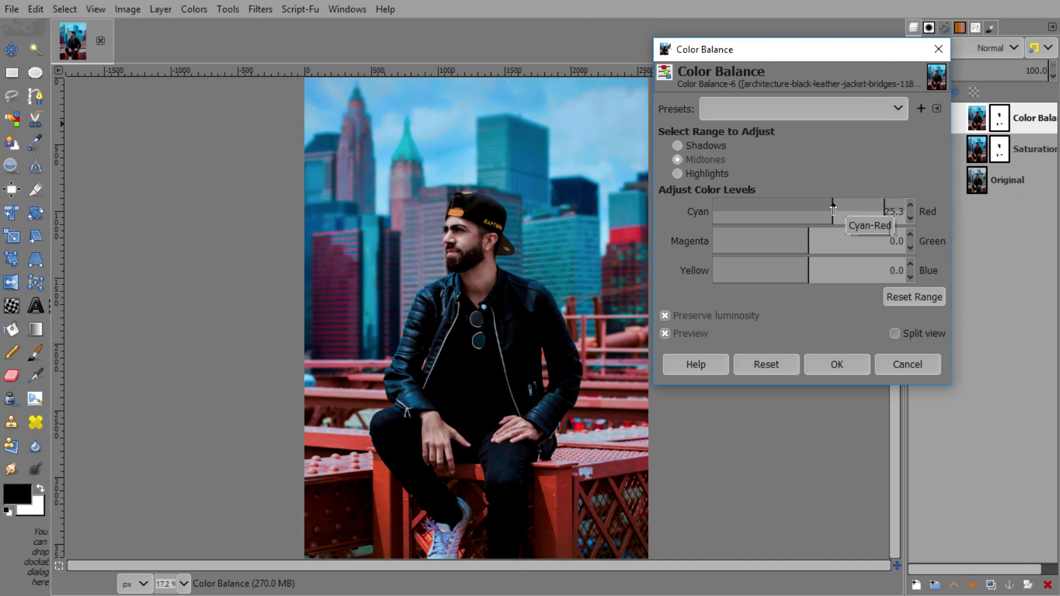
{"action": "left_click_drag", "start_coordinate": [833, 209], "coordinate": [854, 210]}
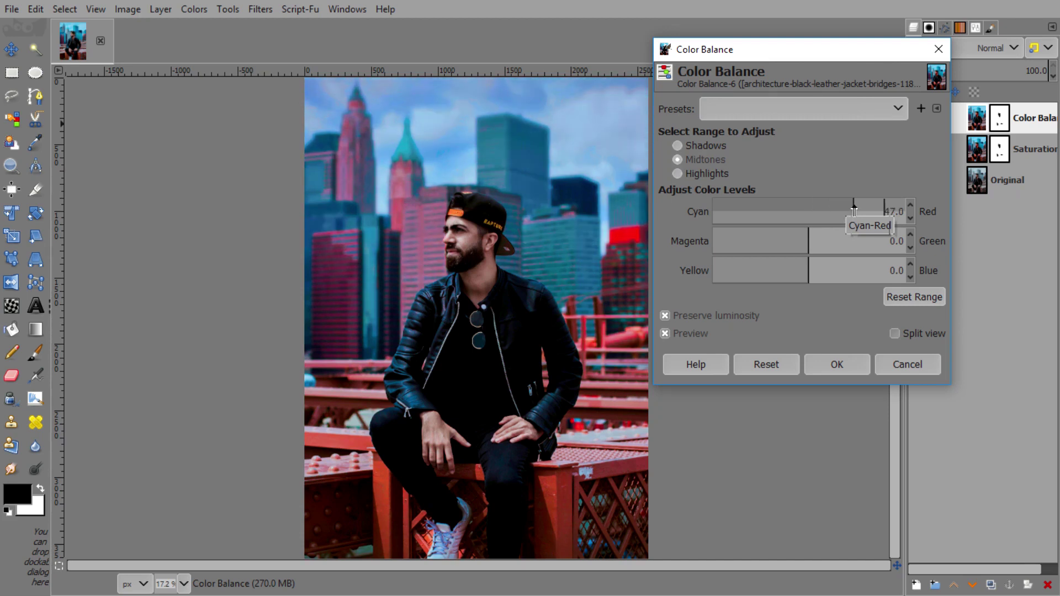
{"action": "left_click_drag", "start_coordinate": [854, 210], "coordinate": [879, 209]}
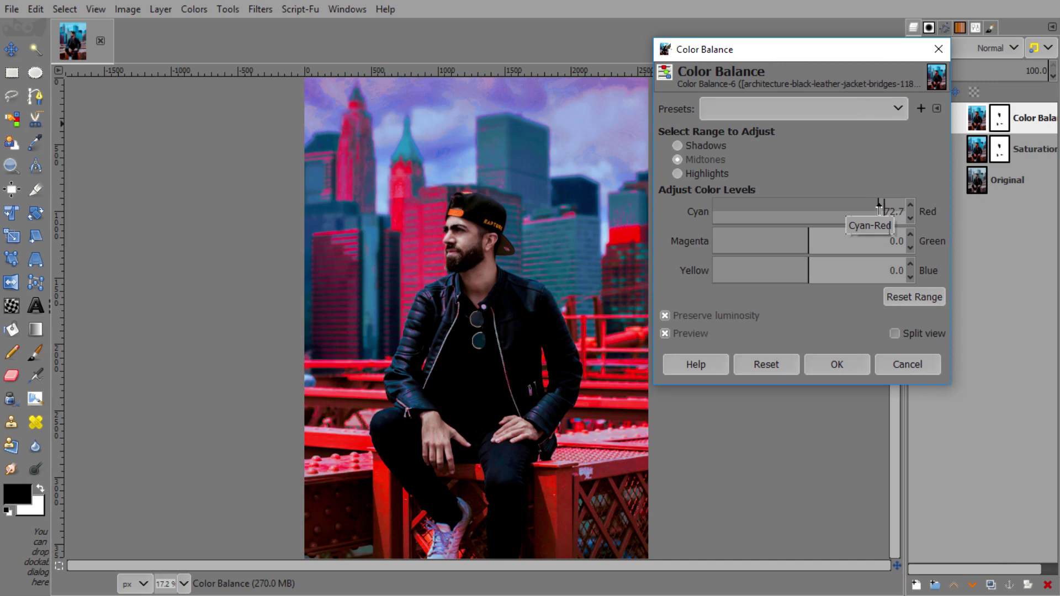
{"action": "left_click_drag", "start_coordinate": [878, 208], "coordinate": [868, 210]}
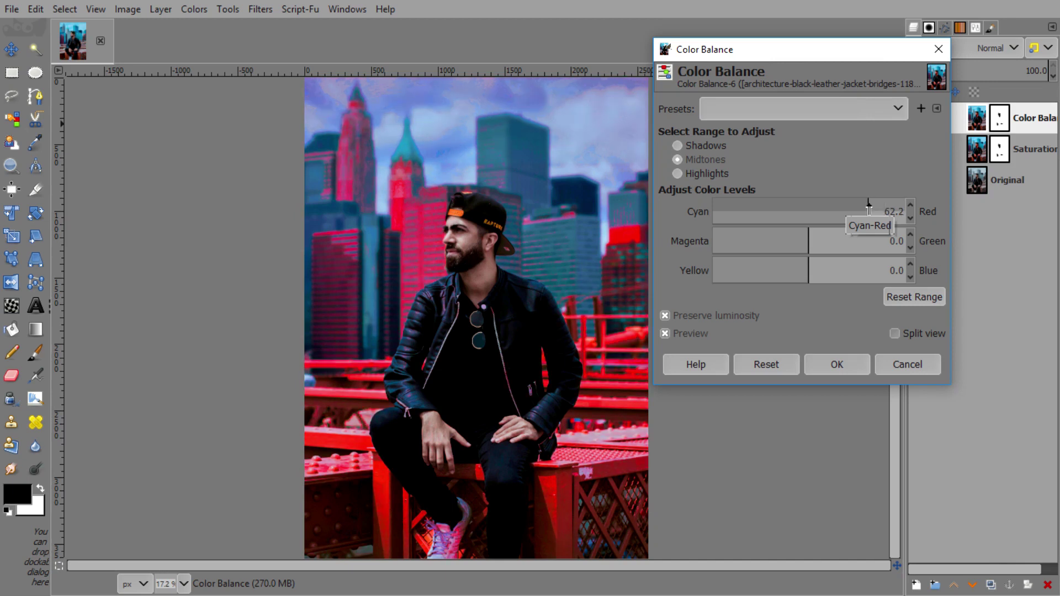
Set the midtones cyan–red value to exactly 50 and apply the adjustment.
{"action": "triple_click", "coordinate": [899, 211]}
{"action": "type", "text": "55"}
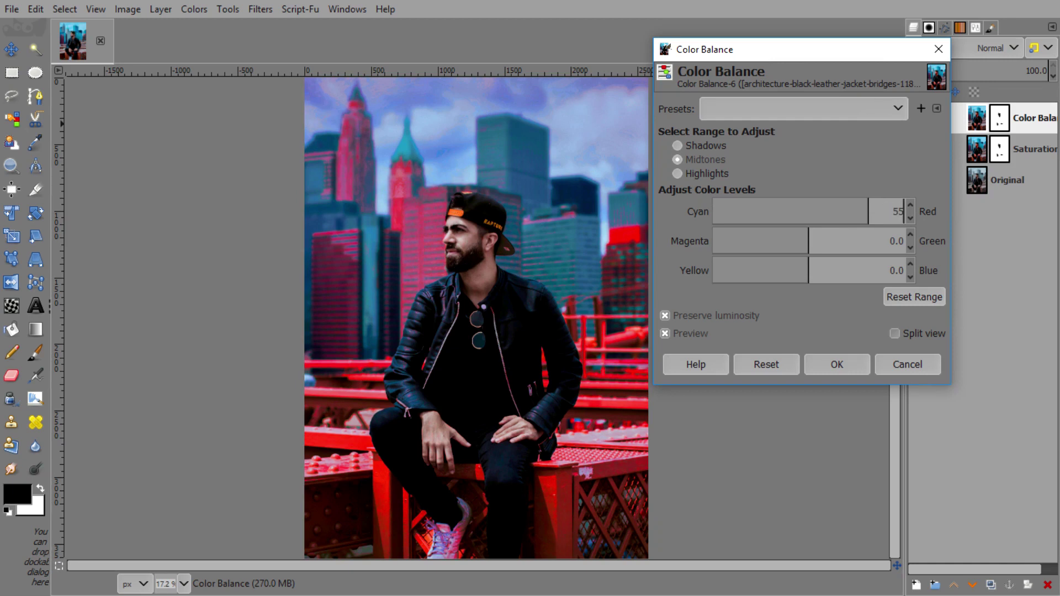
{"action": "key", "text": "Return"}
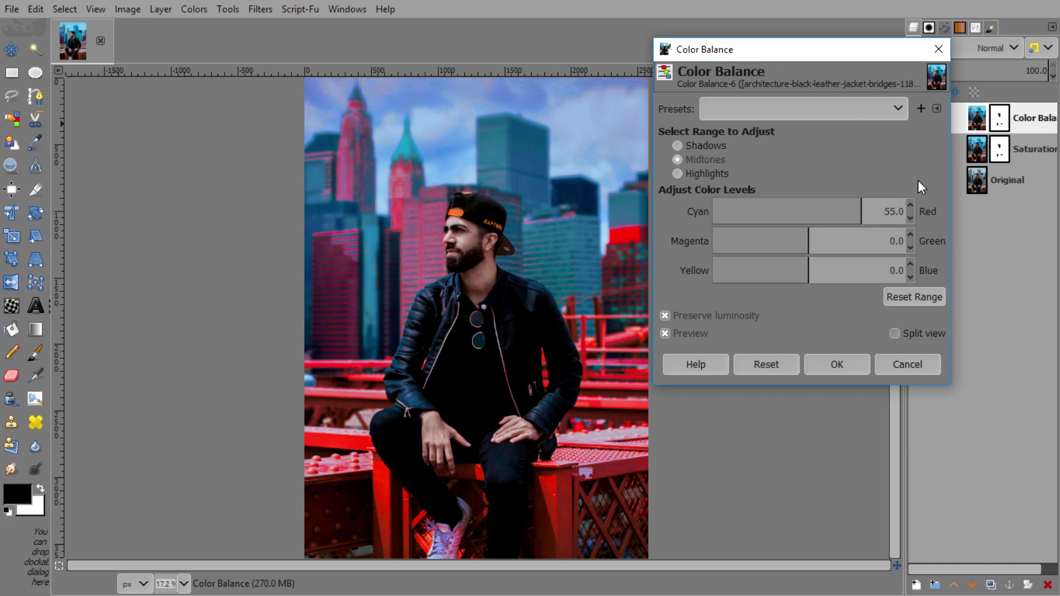
{"action": "left_click", "coordinate": [895, 210]}
{"action": "double_click", "coordinate": [895, 211]}
{"action": "type", "text": "5"}
{"action": "key", "text": "Return"}
{"action": "left_click", "coordinate": [828, 362]}
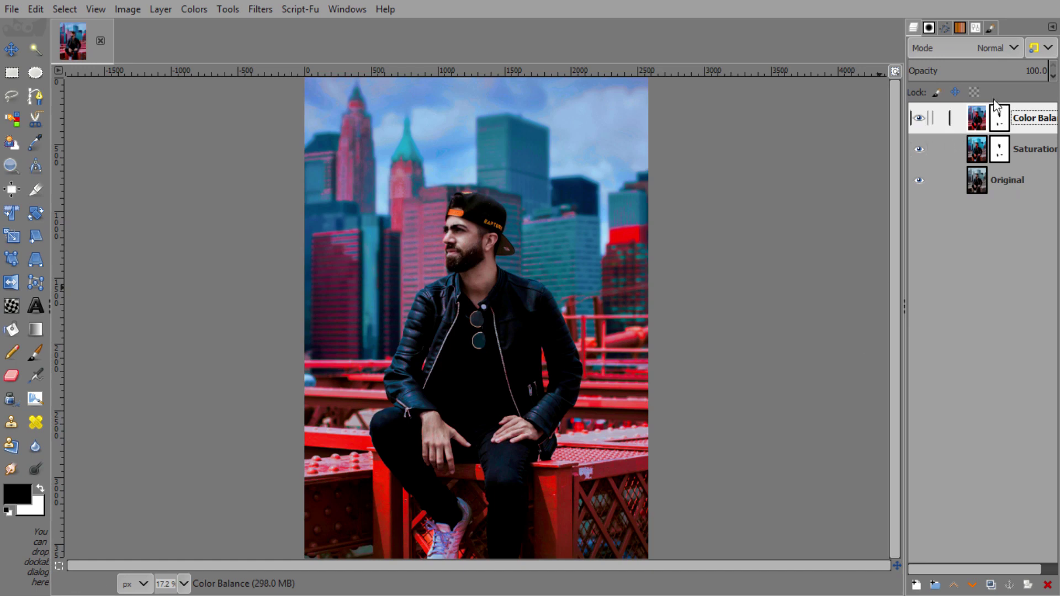
Target the Color Balance layer mask with a Paintbrush of size 304.67 and hardness 33.6.
{"action": "left_click", "coordinate": [1001, 123]}
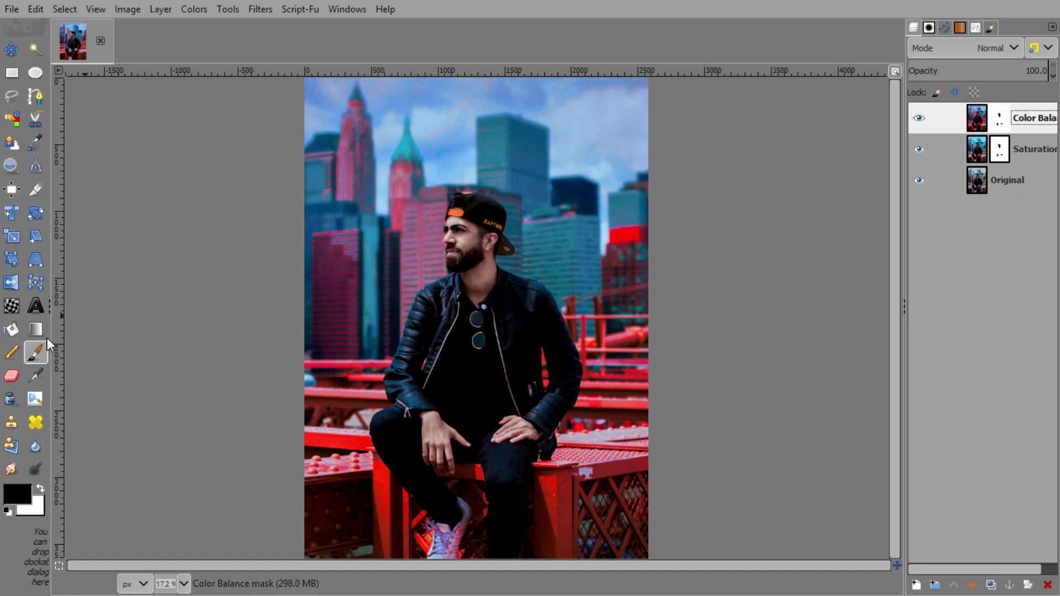
{"action": "left_click", "coordinate": [39, 353]}
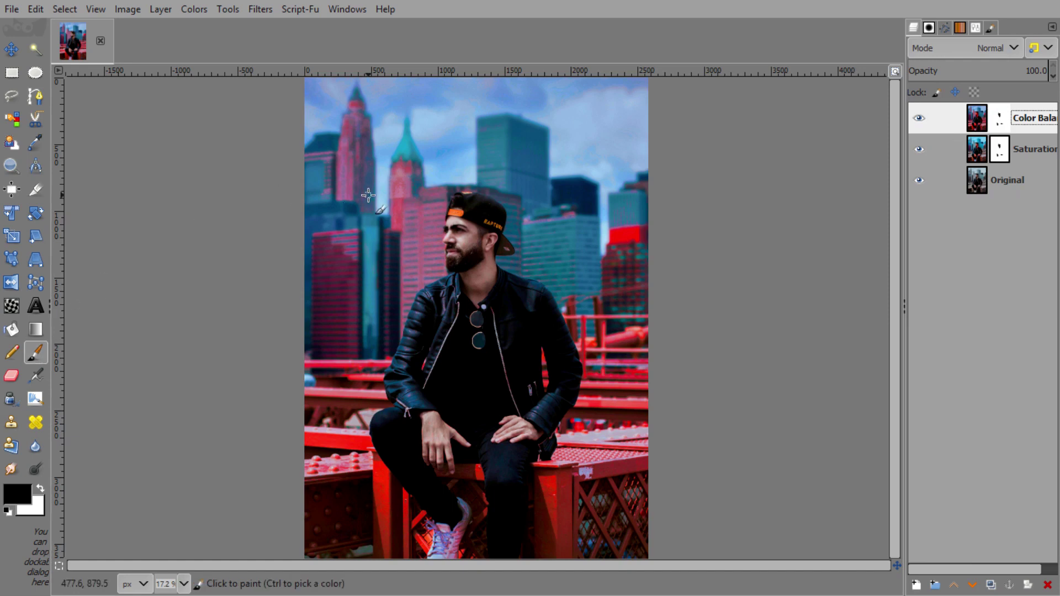
{"action": "left_click", "coordinate": [976, 26]}
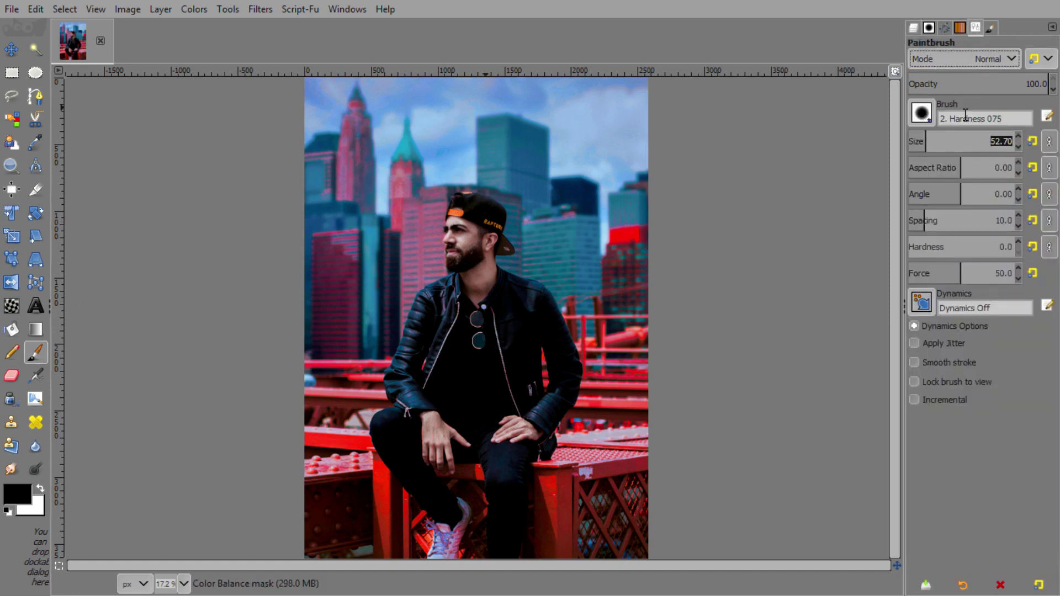
{"action": "left_click", "coordinate": [960, 141]}
{"action": "left_click", "coordinate": [944, 246]}
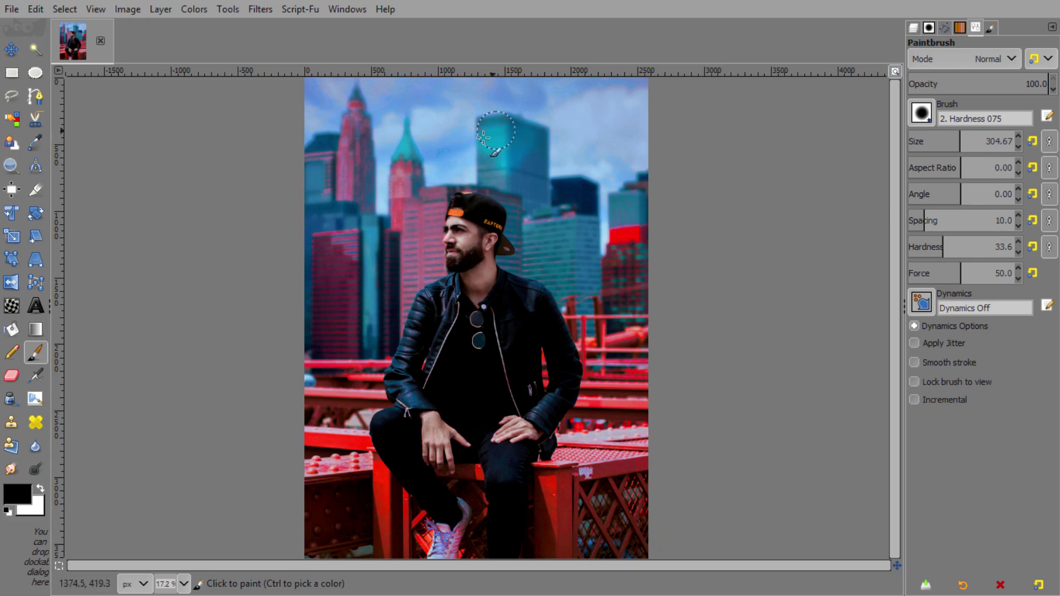
Paint black over the buildings and upper sky to remove their red tint.
{"action": "mouse_move", "coordinate": [484, 136]}
{"action": "left_mouse_down"}
{"action": "mouse_move", "coordinate": [621, 266]}
{"action": "mouse_move", "coordinate": [552, 295]}
{"action": "mouse_move", "coordinate": [381, 225]}
{"action": "mouse_move", "coordinate": [351, 105]}
{"action": "mouse_move", "coordinate": [384, 333]}
{"action": "mouse_move", "coordinate": [369, 301]}
{"action": "mouse_move", "coordinate": [453, 127]}
{"action": "mouse_move", "coordinate": [311, 101]}
{"action": "mouse_move", "coordinate": [616, 104]}
{"action": "mouse_move", "coordinate": [559, 90]}
{"action": "mouse_move", "coordinate": [559, 135]}
{"action": "mouse_move", "coordinate": [420, 213]}
{"action": "left_mouse_up"}
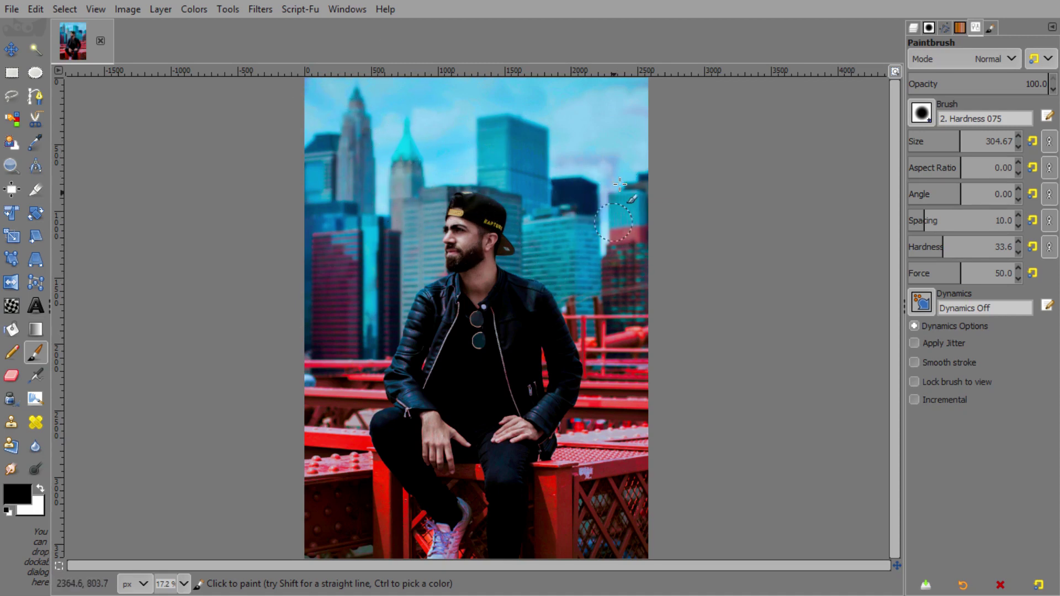
{"action": "left_click_drag", "start_coordinate": [620, 184], "coordinate": [568, 177]}
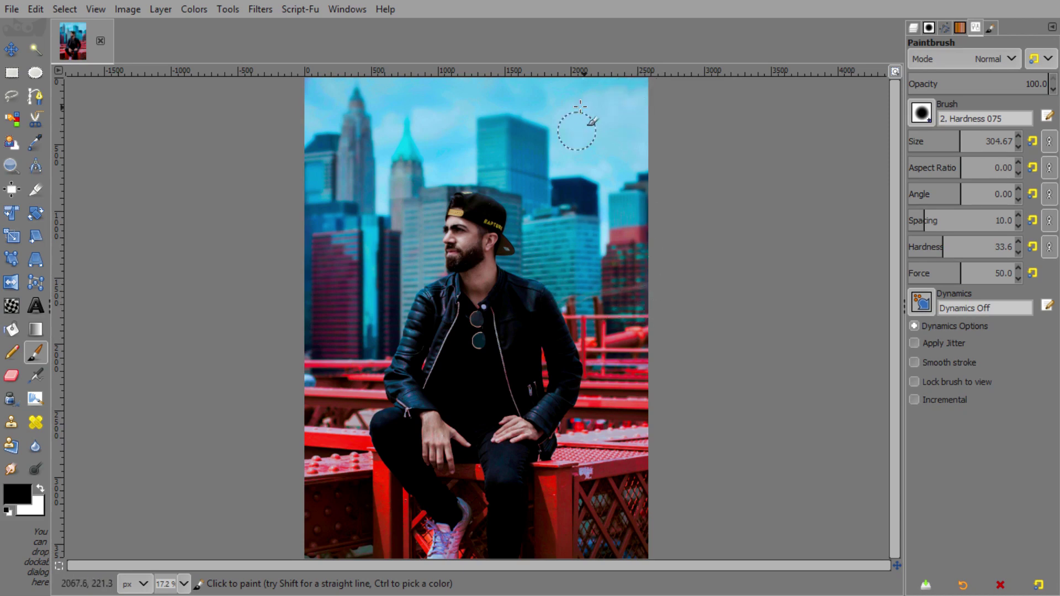
{"action": "key", "text": "ctrl+l"}
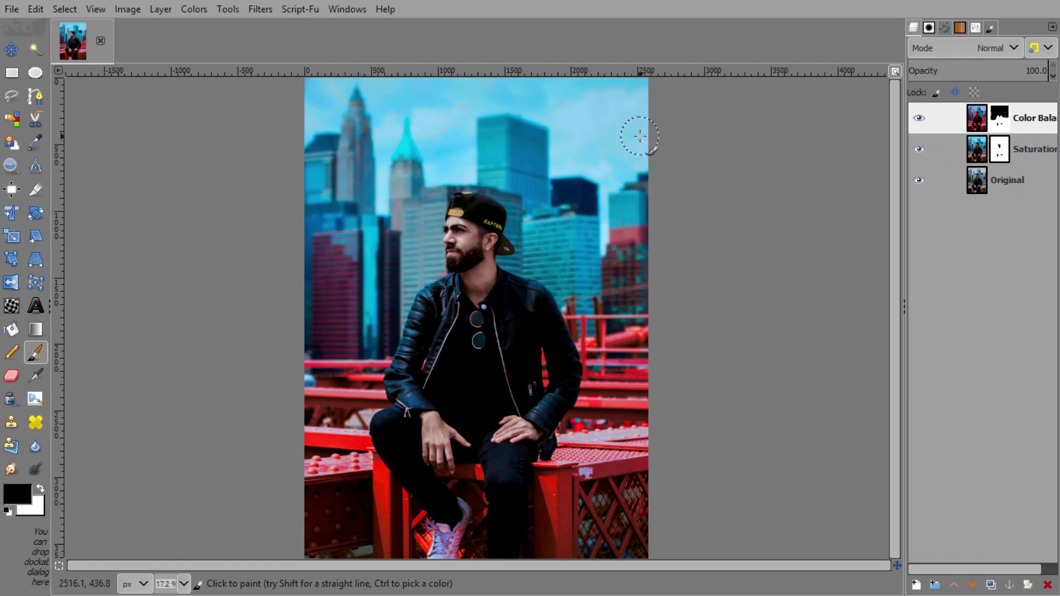
Duplicate the Color Balance and Saturation layers and raise Saturation copy above Color Balance.
{"action": "left_click", "coordinate": [11, 49]}
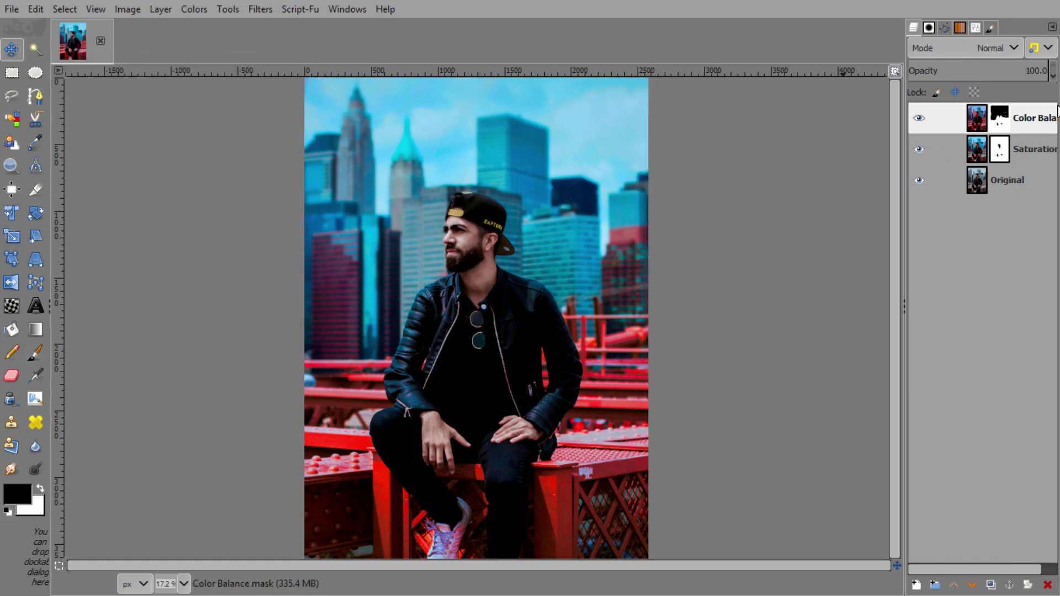
{"action": "left_click", "coordinate": [979, 123]}
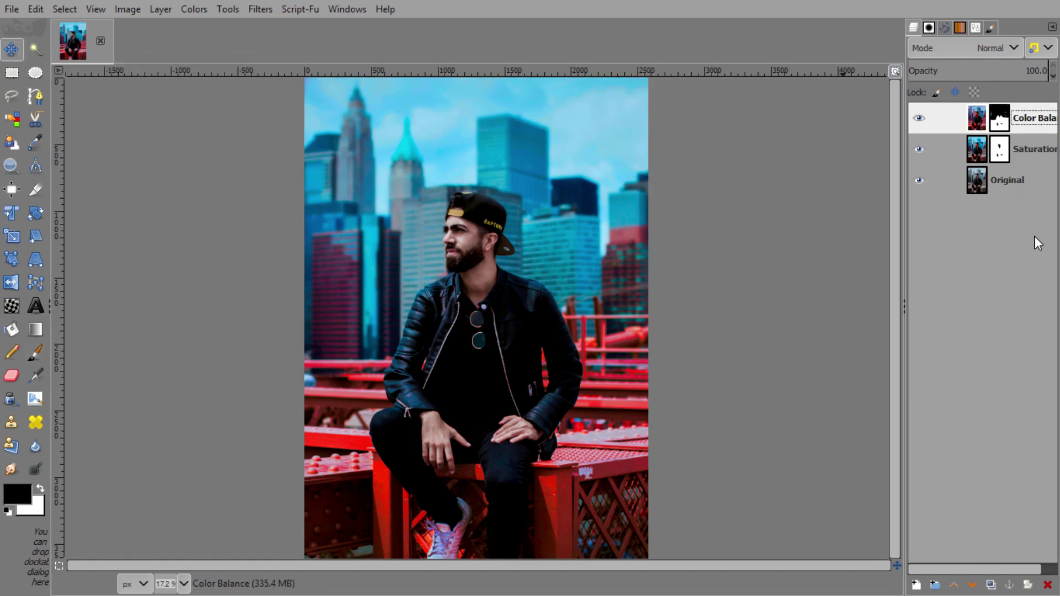
{"action": "left_click", "coordinate": [991, 586]}
{"action": "left_click", "coordinate": [979, 185]}
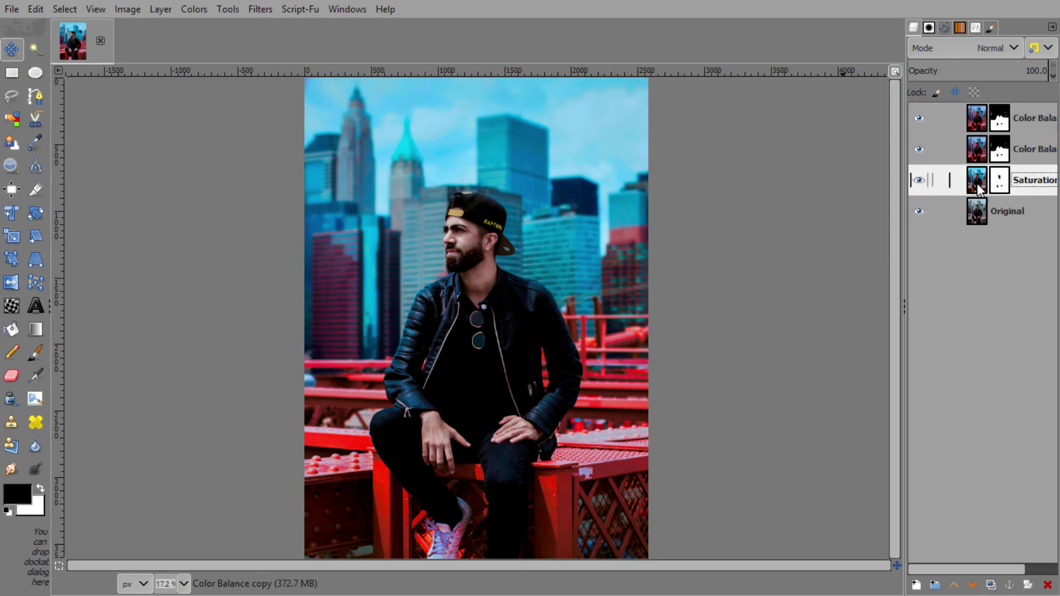
{"action": "left_click", "coordinate": [992, 585]}
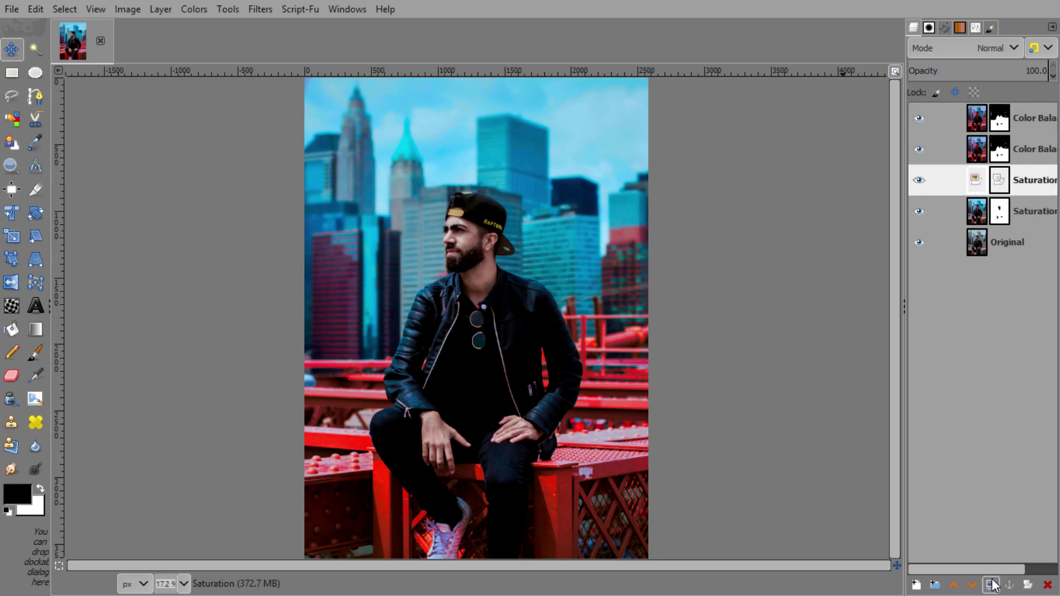
{"action": "left_click", "coordinate": [954, 585]}
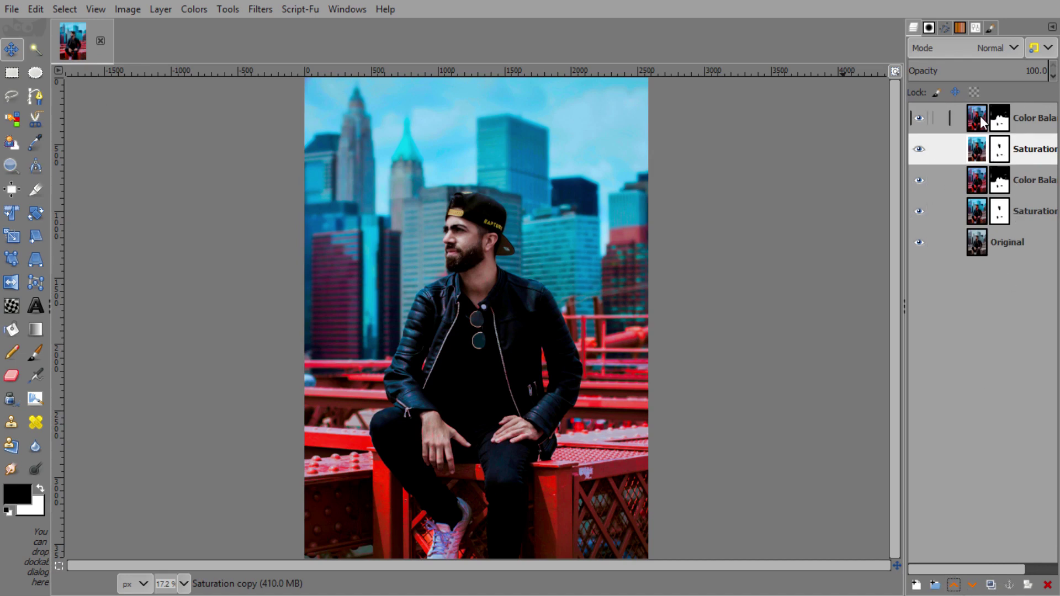
Merge the Color Balance copy down into Saturation copy and rename the result 'Shadows'.
{"action": "left_click", "coordinate": [980, 124]}
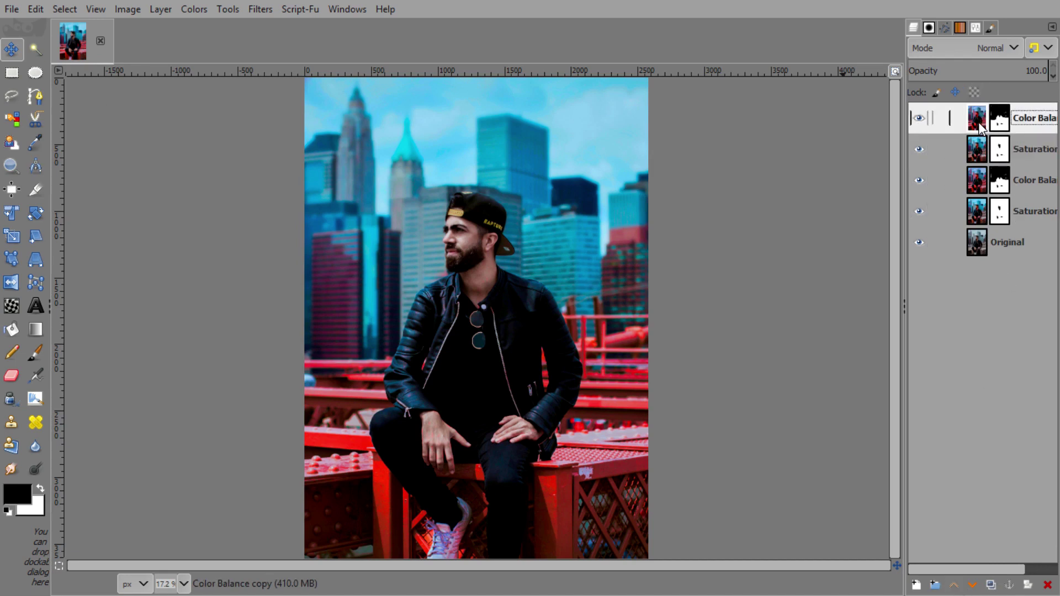
{"action": "right_click", "coordinate": [979, 126]}
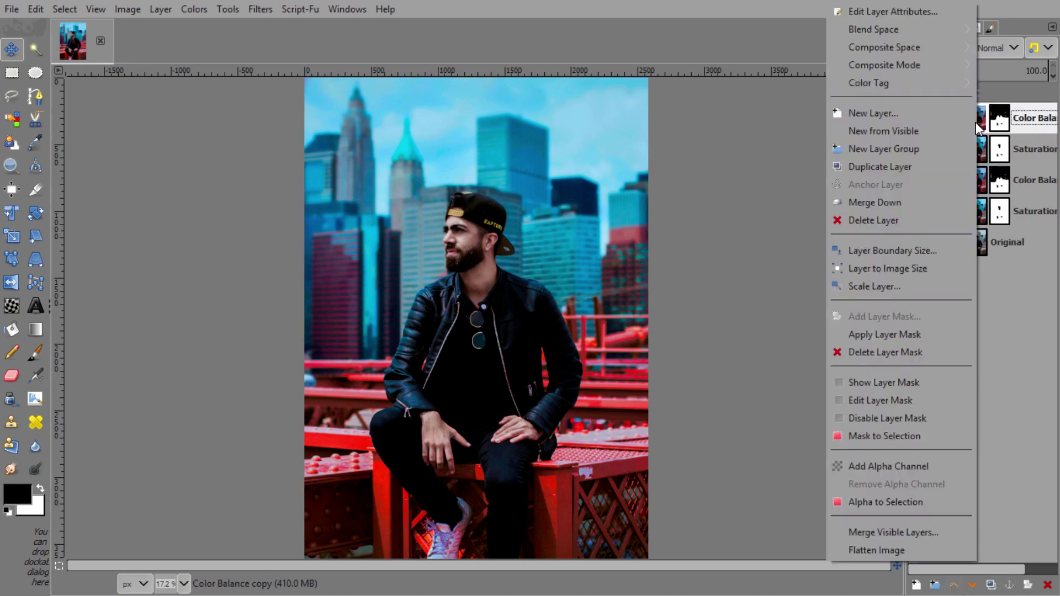
{"action": "left_click", "coordinate": [887, 195]}
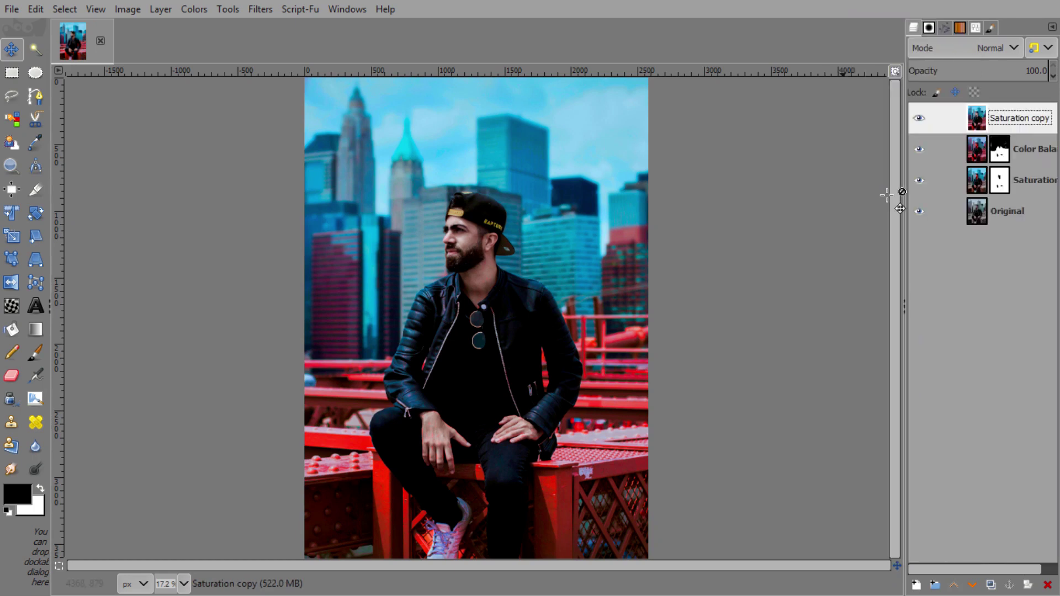
{"action": "left_click", "coordinate": [921, 119]}
{"action": "double_click", "coordinate": [1048, 119]}
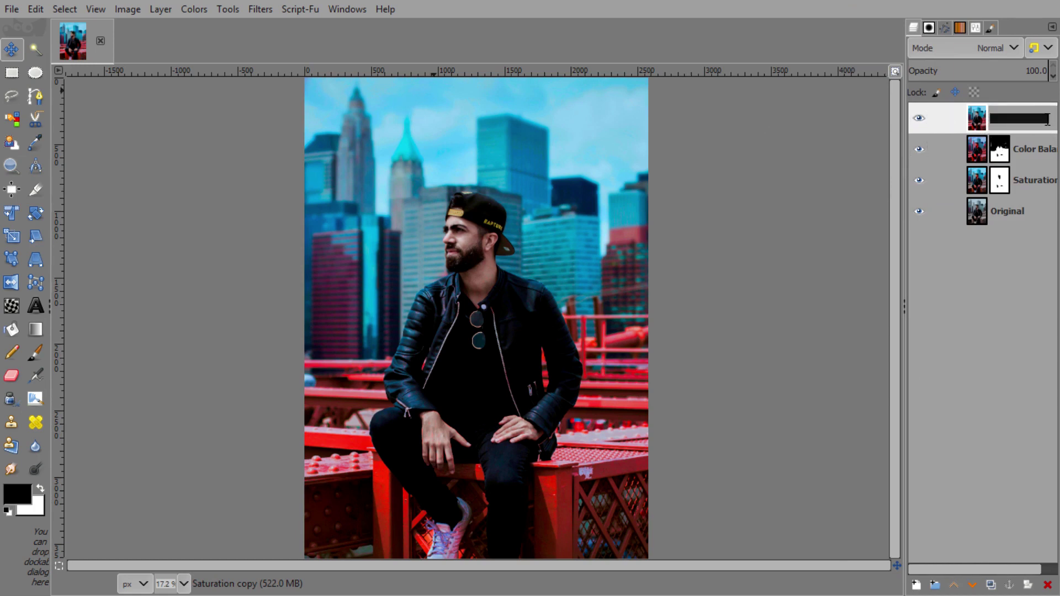
{"action": "type", "text": "Shadows"}
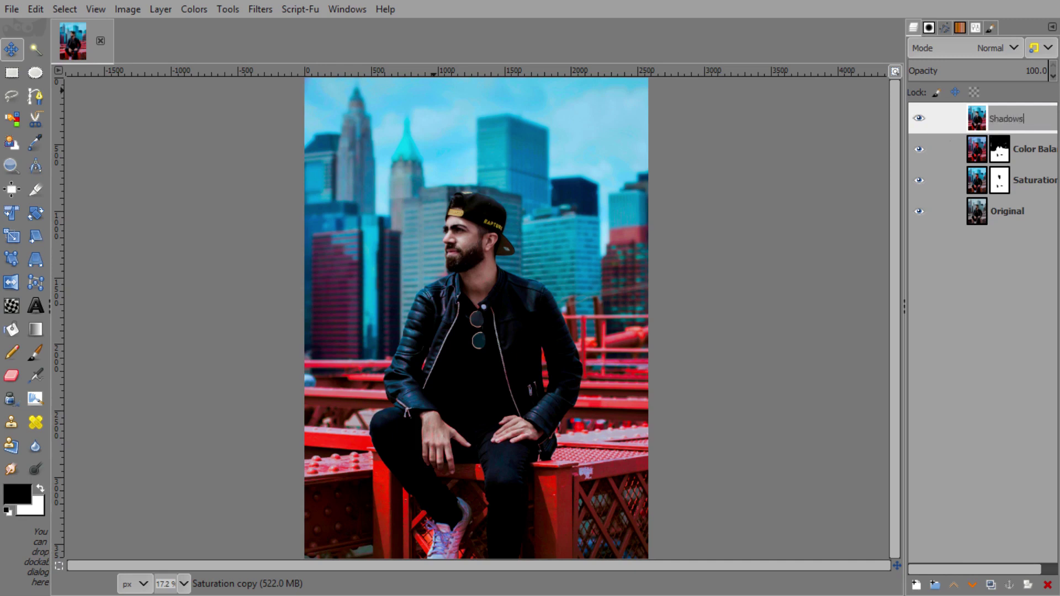
{"action": "key", "text": "Return"}
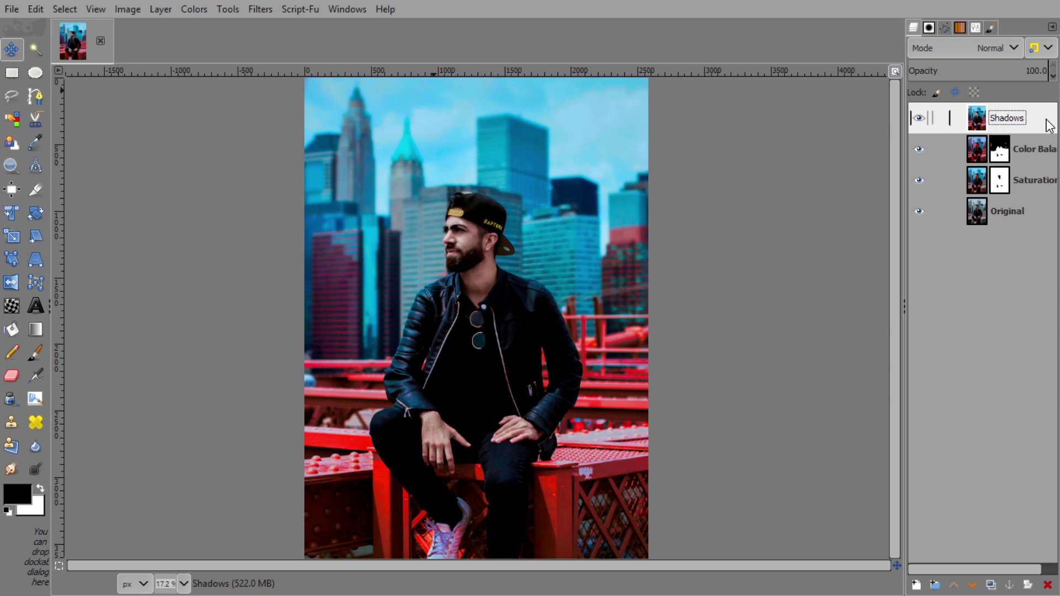
{"action": "left_click", "coordinate": [191, 9]}
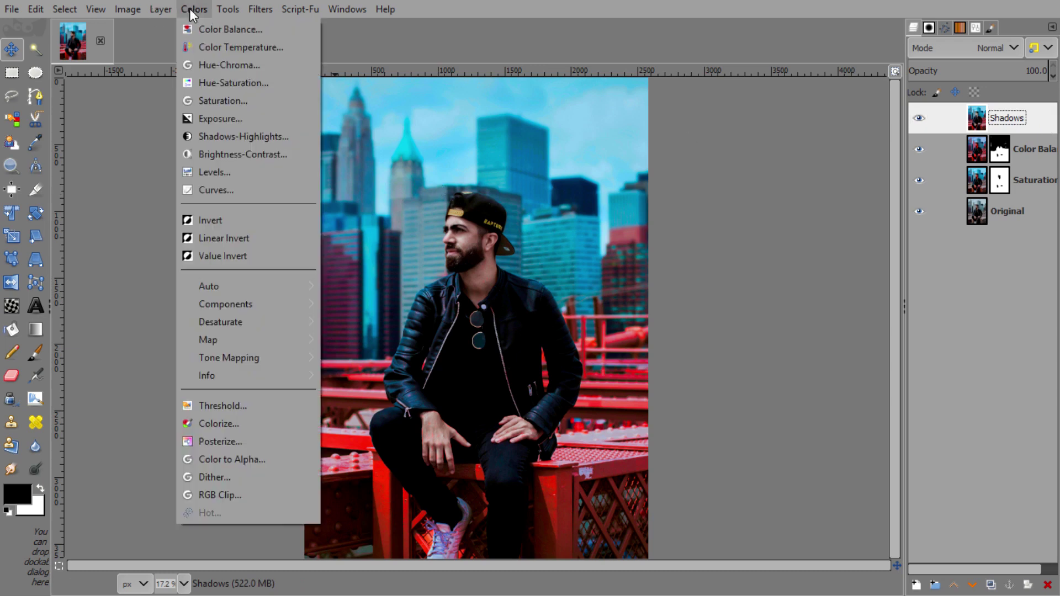
Apply Shadows-Highlights to the Shadows layer with shadows -50 and highlights 10.
{"action": "left_click", "coordinate": [227, 136]}
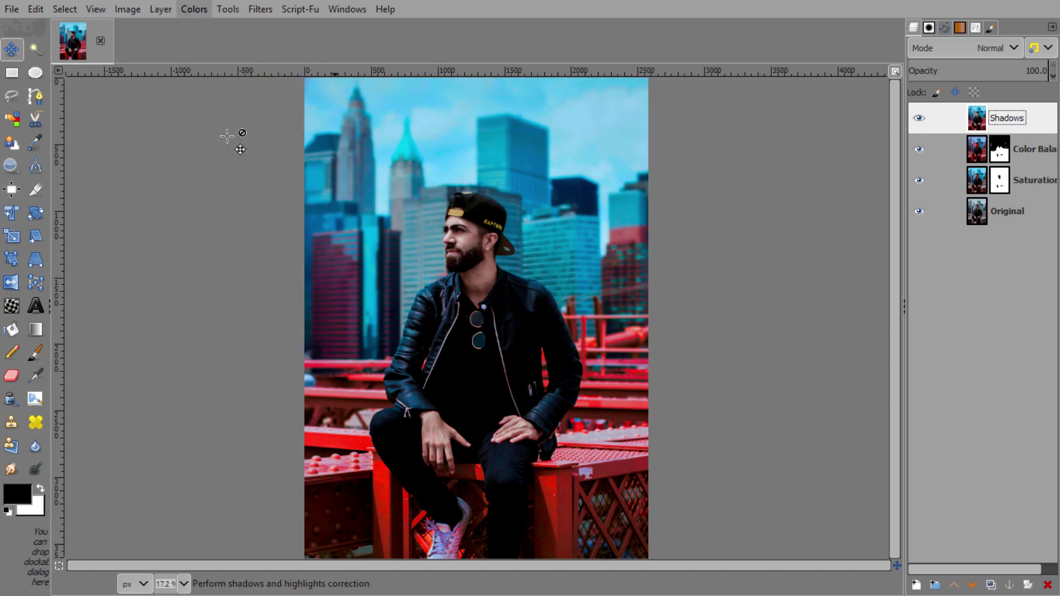
{"action": "left_click", "coordinate": [733, 150]}
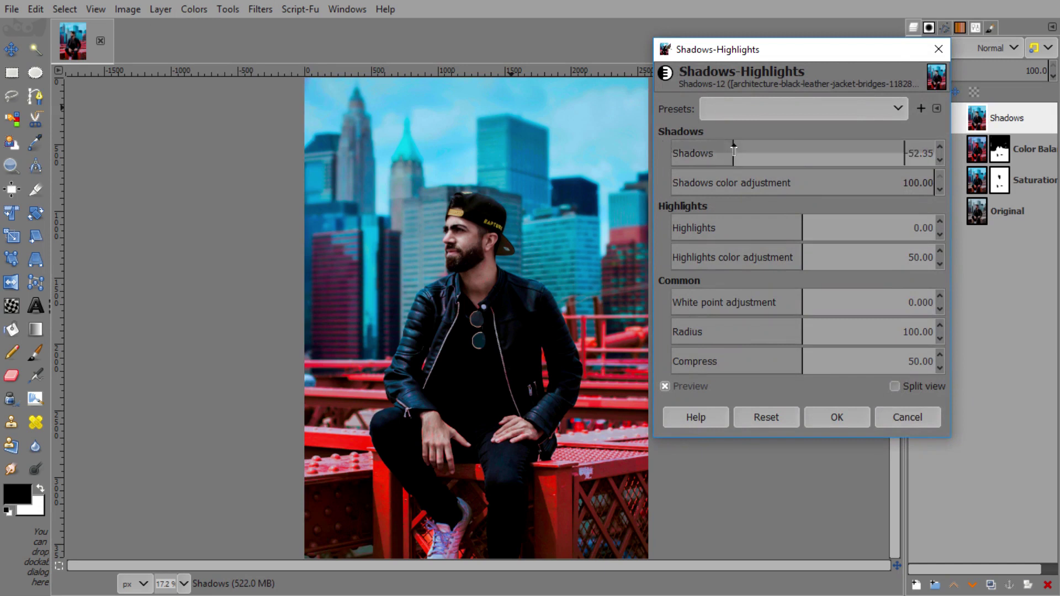
{"action": "left_click_drag", "start_coordinate": [807, 52], "coordinate": [864, 57]}
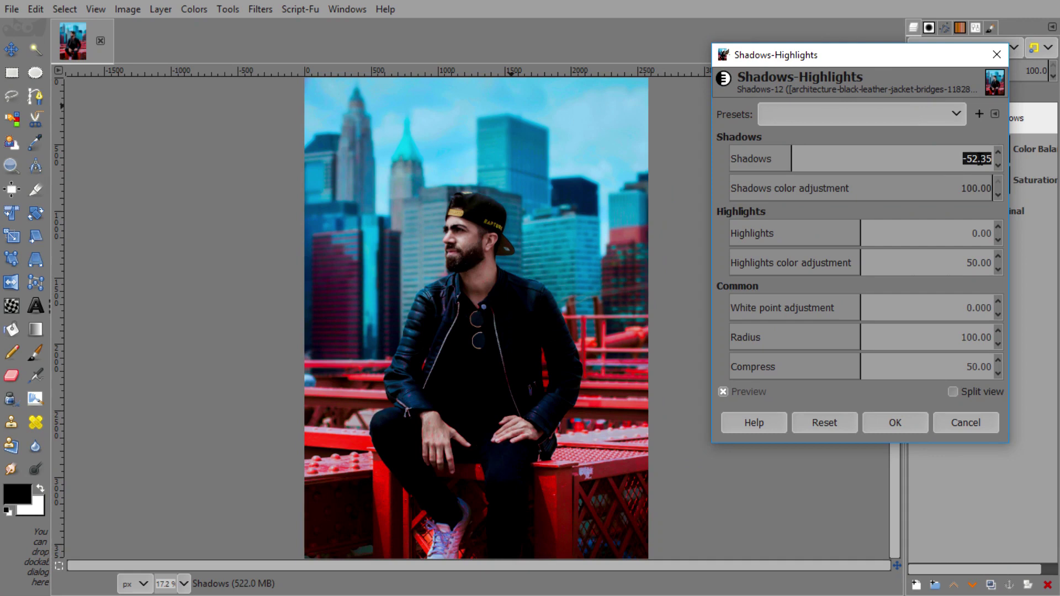
{"action": "type", "text": "-"}
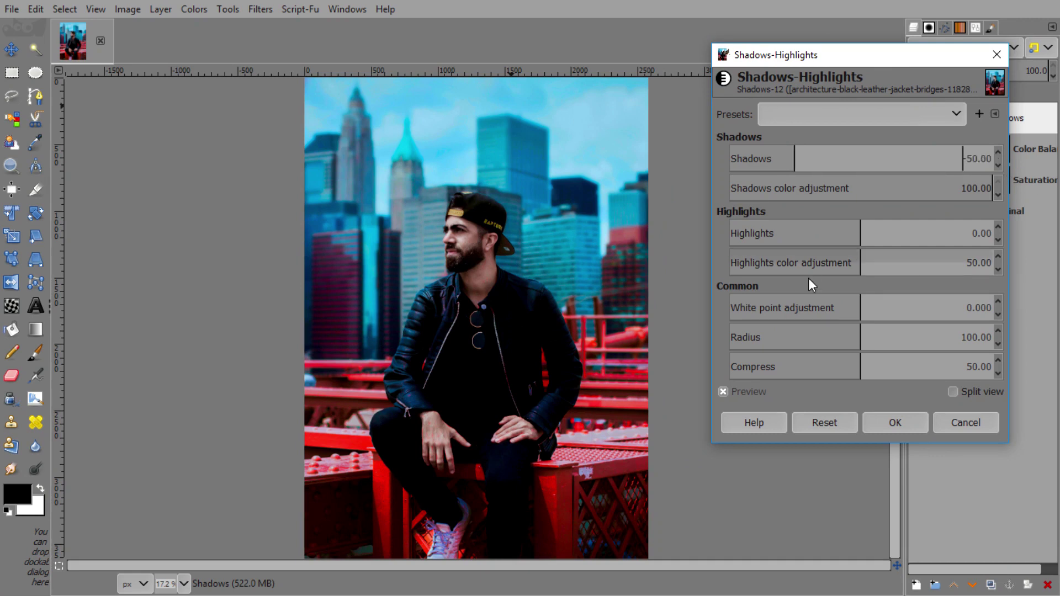
{"action": "left_click", "coordinate": [873, 230]}
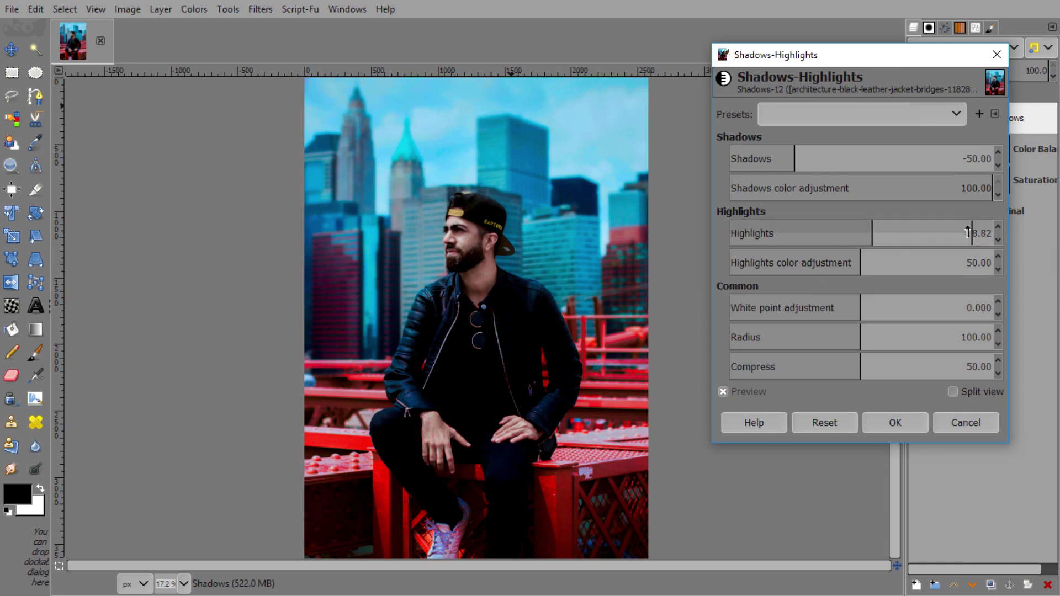
{"action": "left_click", "coordinate": [991, 233]}
{"action": "type", "text": "10"}
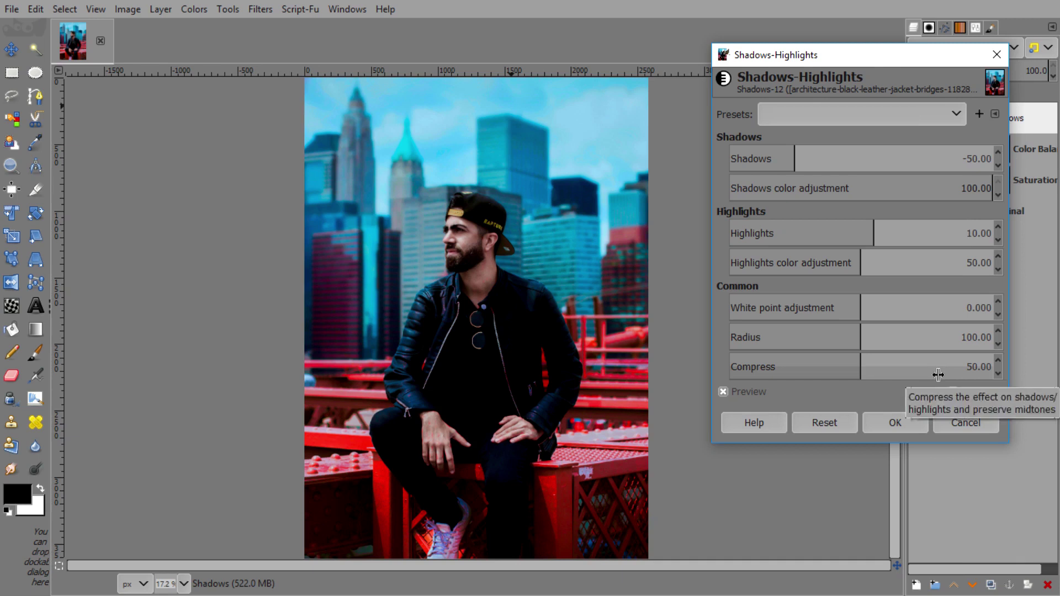
{"action": "left_click", "coordinate": [903, 423]}
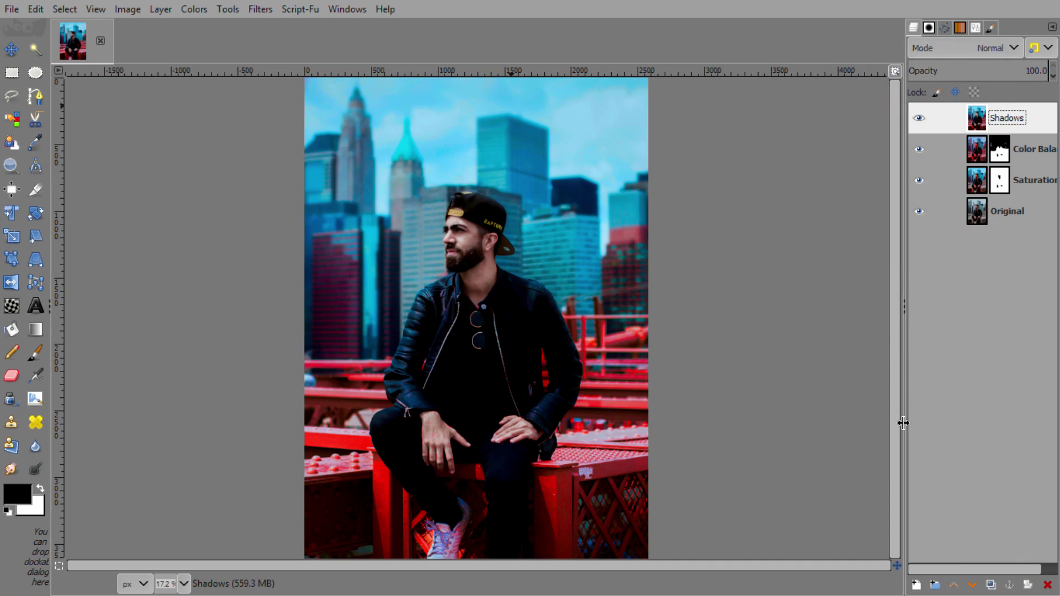
Duplicate the Original layer, move the copy to the top, and toggle its visibility to compare.
{"action": "left_click", "coordinate": [976, 217]}
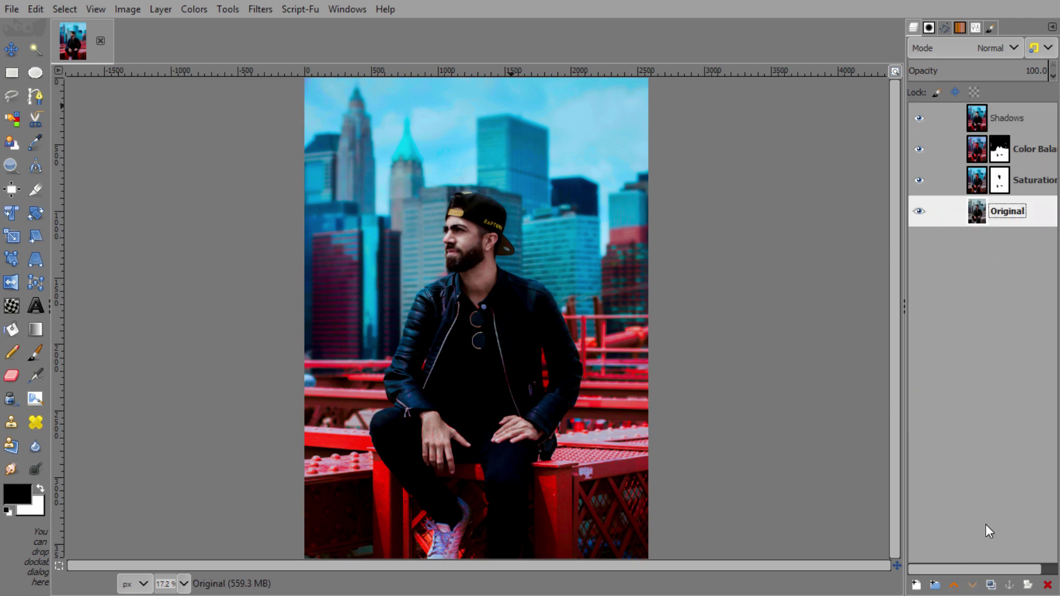
{"action": "left_click", "coordinate": [991, 585]}
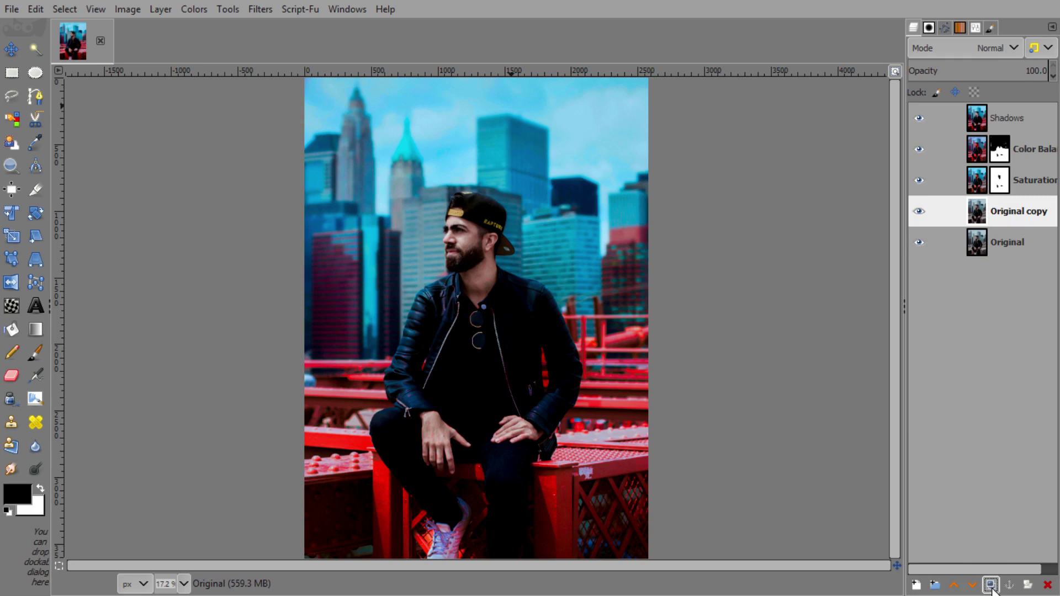
{"action": "left_click", "coordinate": [953, 586]}
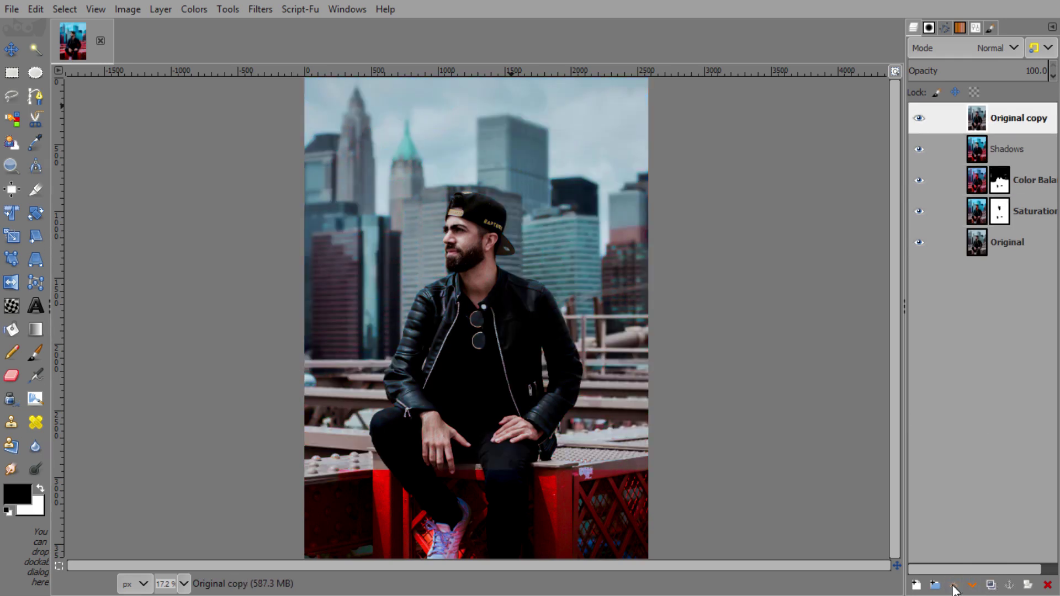
{"action": "left_click", "coordinate": [920, 119]}
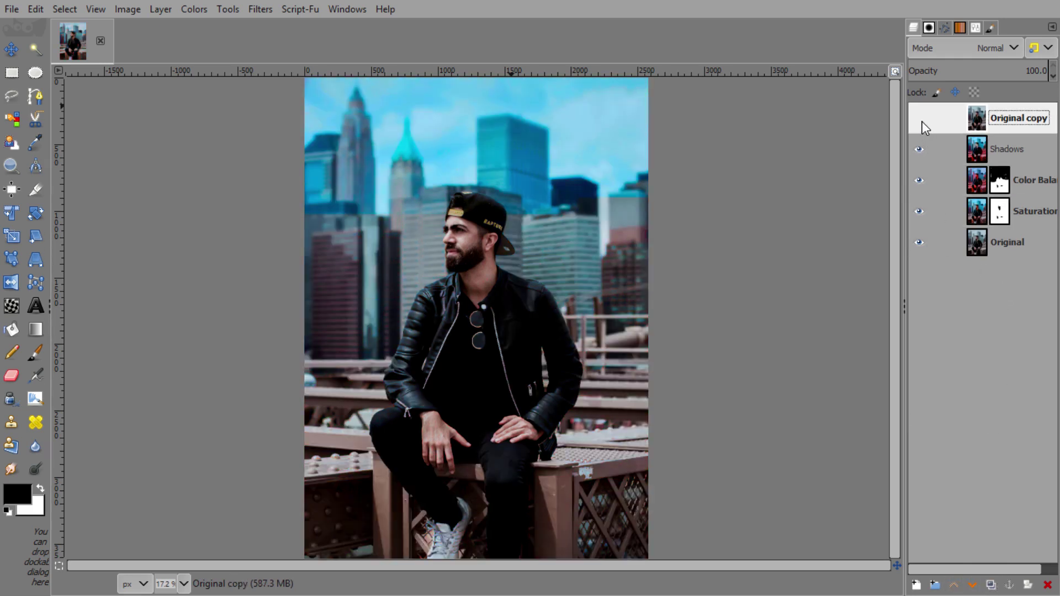
{"action": "left_click", "coordinate": [920, 120]}
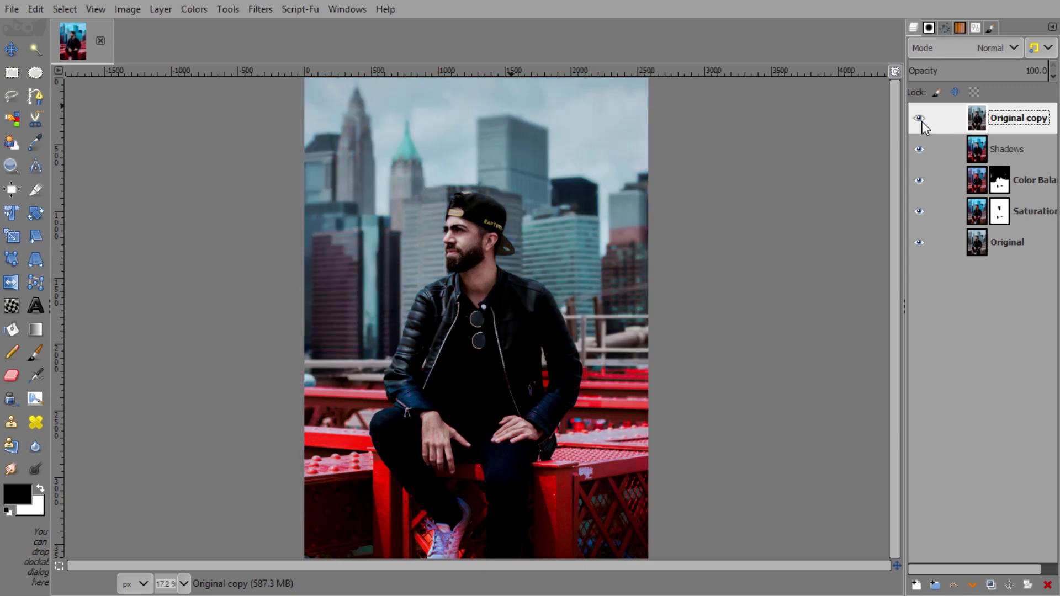
{"action": "left_click", "coordinate": [920, 119]}
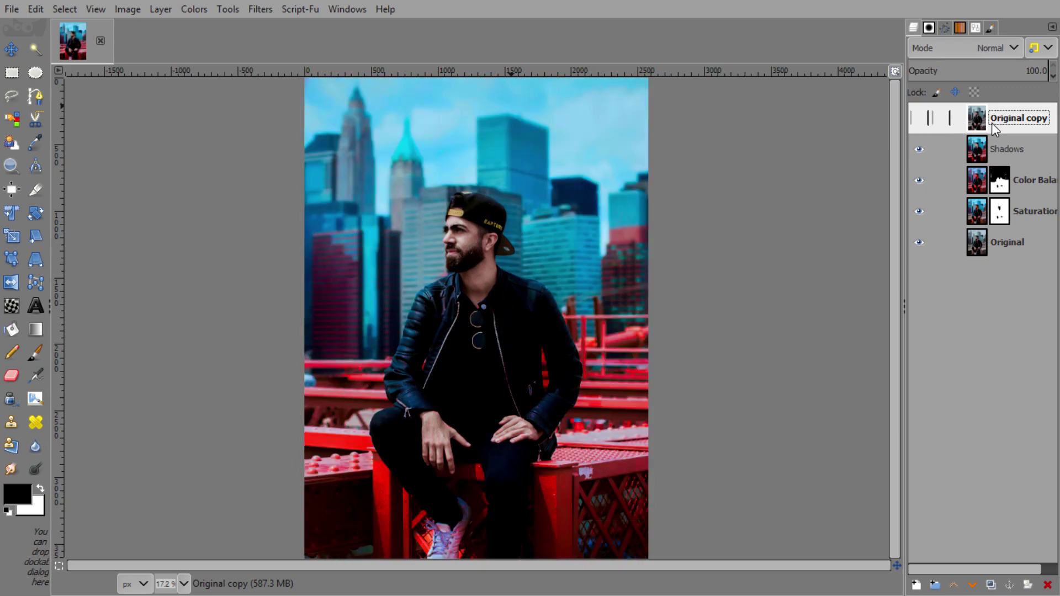
{"action": "left_click", "coordinate": [920, 119]}
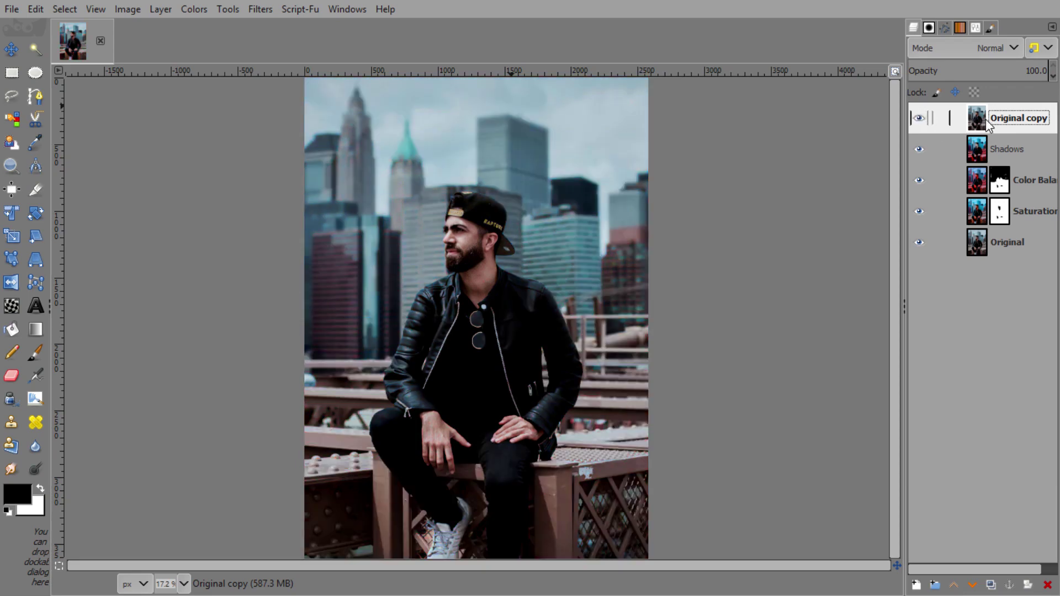
Rename the Original copy layer to 'Brightness'.
{"action": "double_click", "coordinate": [1020, 119]}
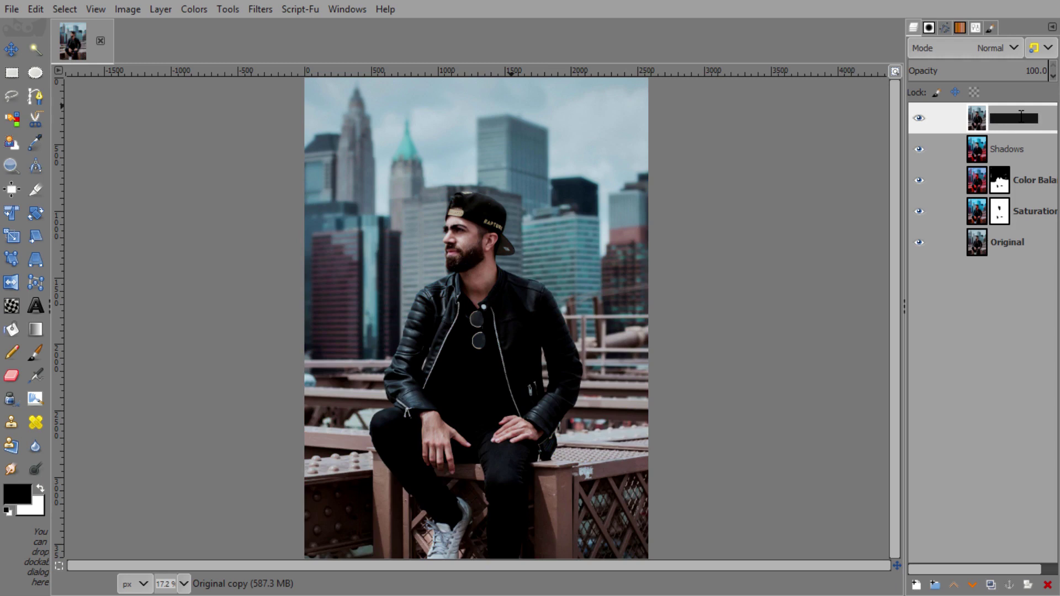
{"action": "type", "text": "Brightness"}
{"action": "key", "text": "Return"}
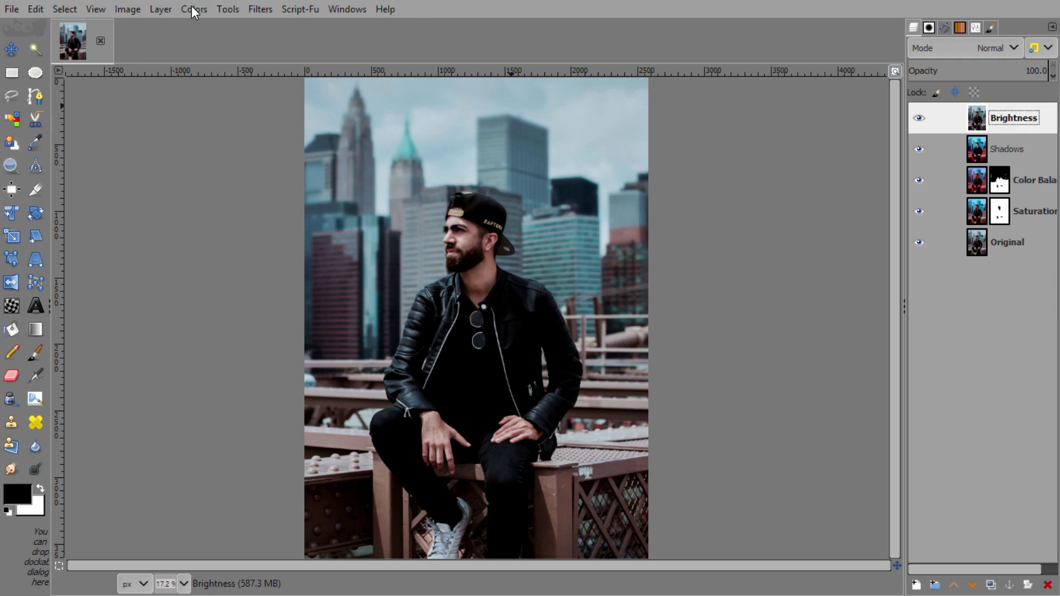
Raise the Brightness layer's brightness to 15, leaving contrast at 0.
{"action": "left_click", "coordinate": [193, 9]}
{"action": "left_click", "coordinate": [216, 150]}
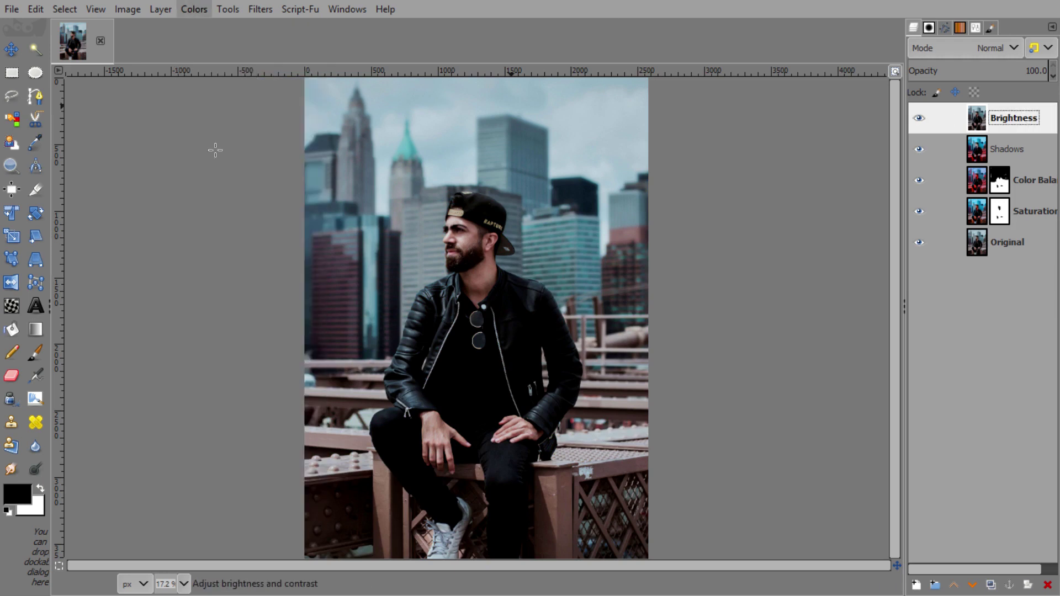
{"action": "mouse_move", "coordinate": [661, 215]}
{"action": "left_mouse_down"}
{"action": "mouse_move", "coordinate": [864, 154]}
{"action": "mouse_move", "coordinate": [875, 105]}
{"action": "left_mouse_up"}
{"action": "left_click_drag", "start_coordinate": [832, 189], "coordinate": [827, 192]}
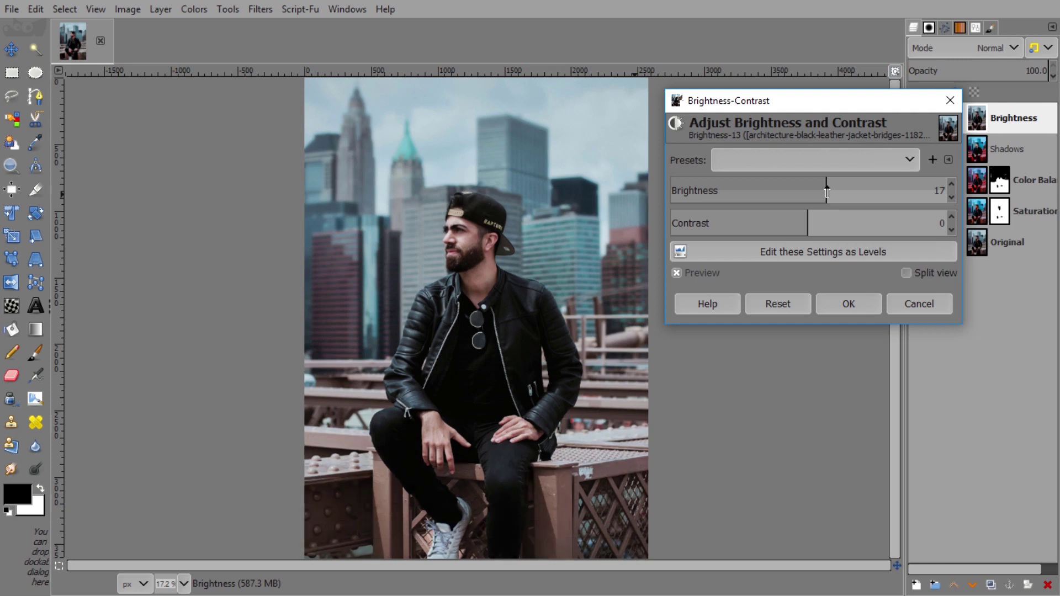
{"action": "left_click_drag", "start_coordinate": [826, 192], "coordinate": [820, 191]}
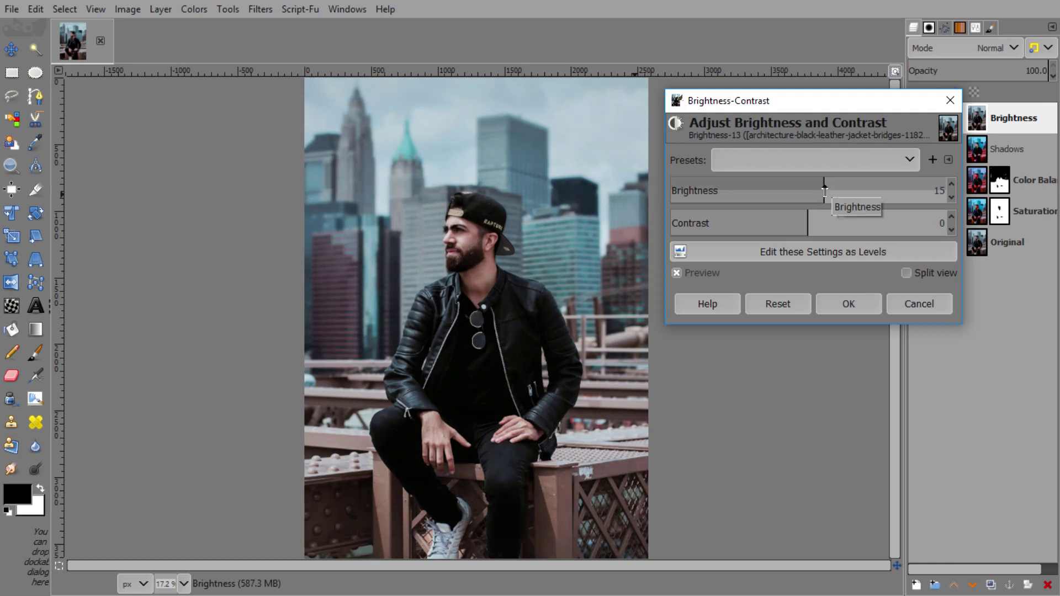
{"action": "left_click", "coordinate": [833, 300]}
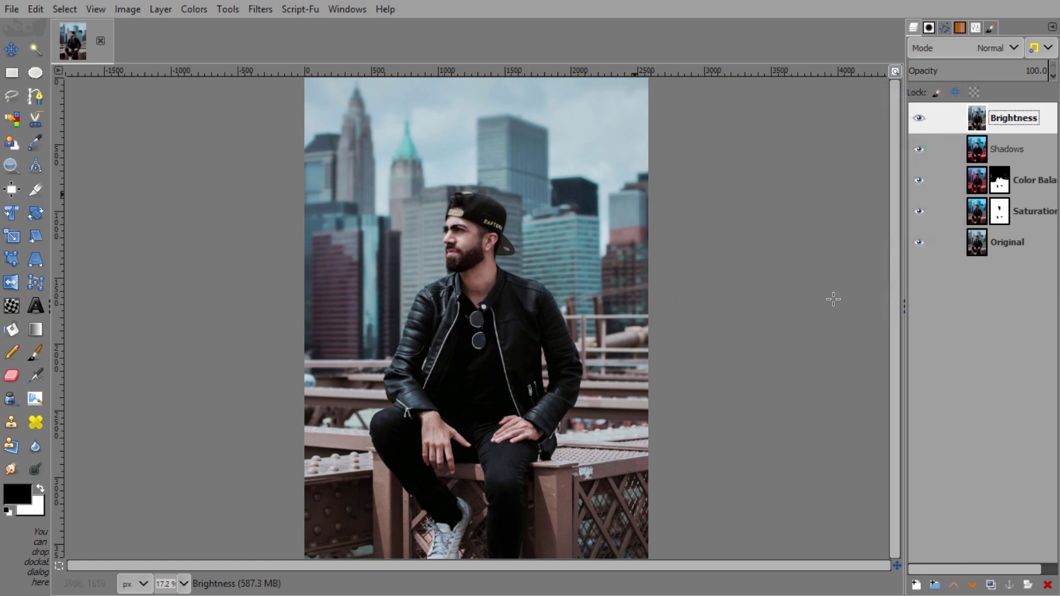
Add a white mask to the Brightness layer, fill it with black, and make white the foreground colour.
{"action": "right_click", "coordinate": [990, 122]}
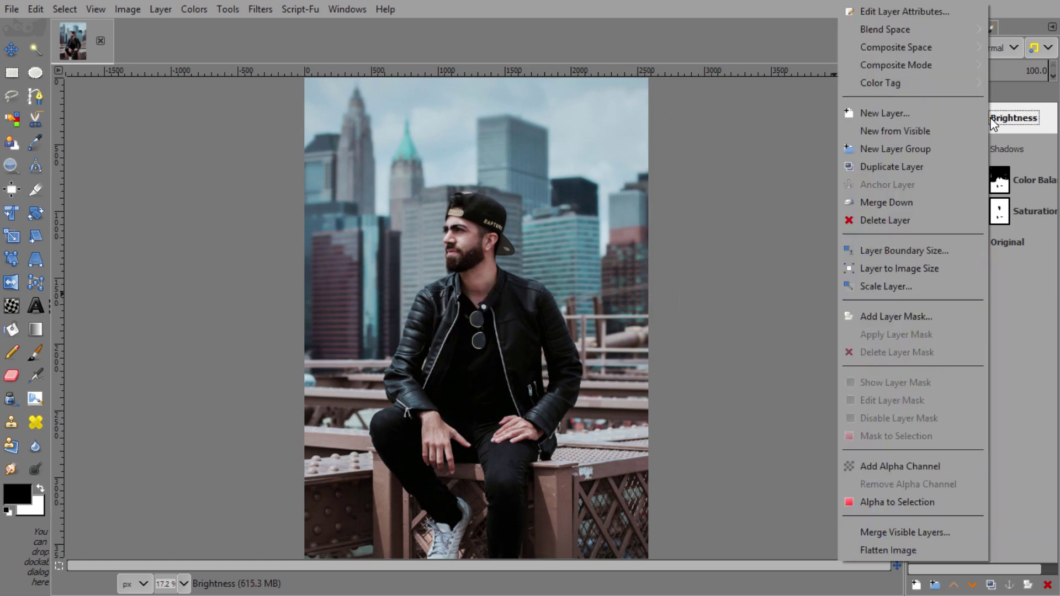
{"action": "left_click", "coordinate": [939, 313]}
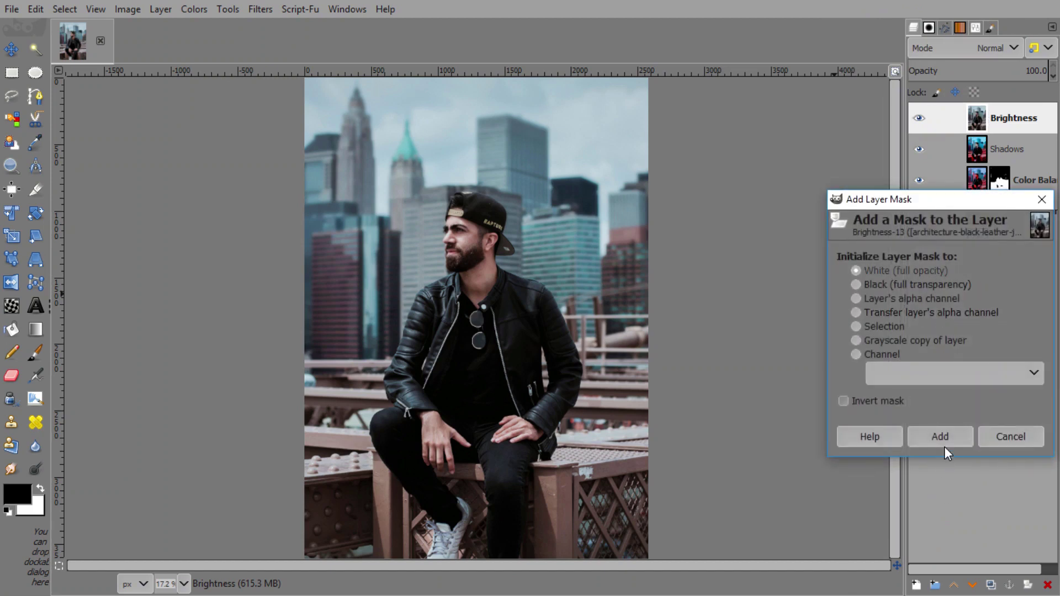
{"action": "left_click", "coordinate": [947, 436]}
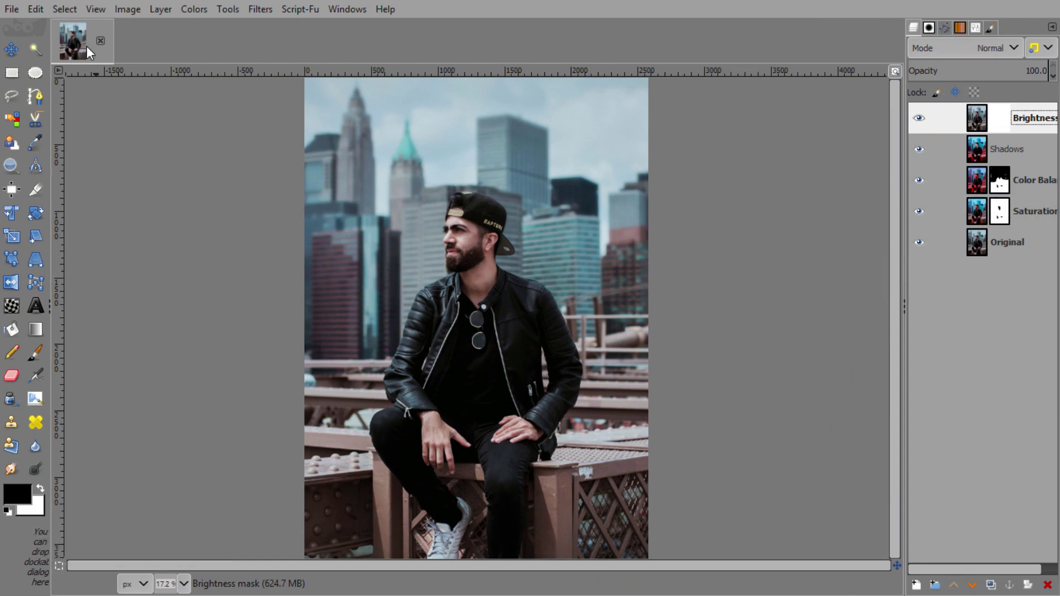
{"action": "left_click", "coordinate": [35, 8]}
{"action": "left_click", "coordinate": [74, 303]}
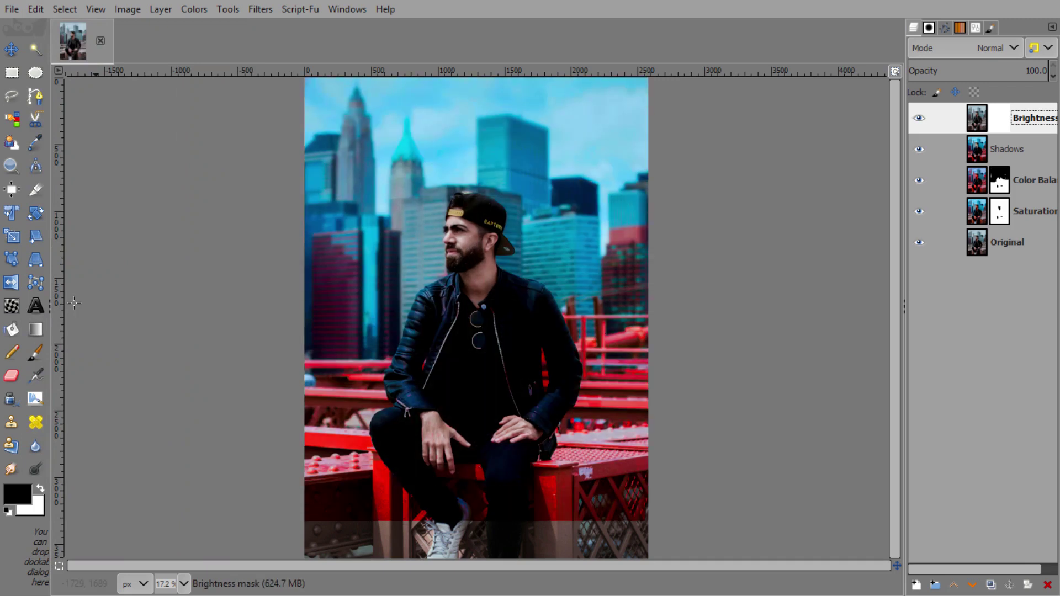
{"action": "left_click", "coordinate": [41, 488]}
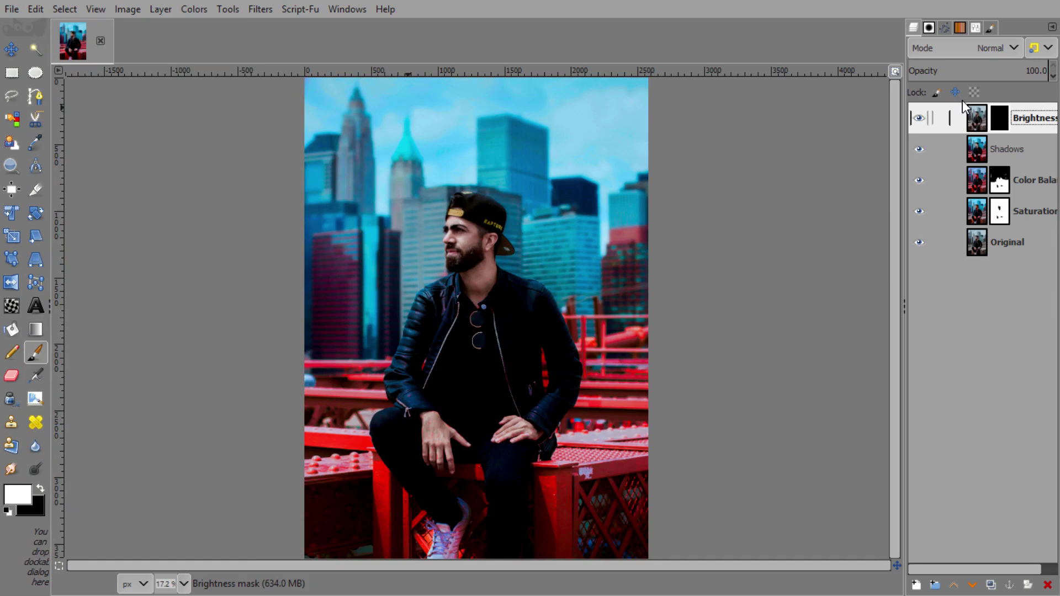
Make the Paintbrush smaller and softer, and zoom to 100% on the man's face.
{"action": "left_click", "coordinate": [976, 29]}
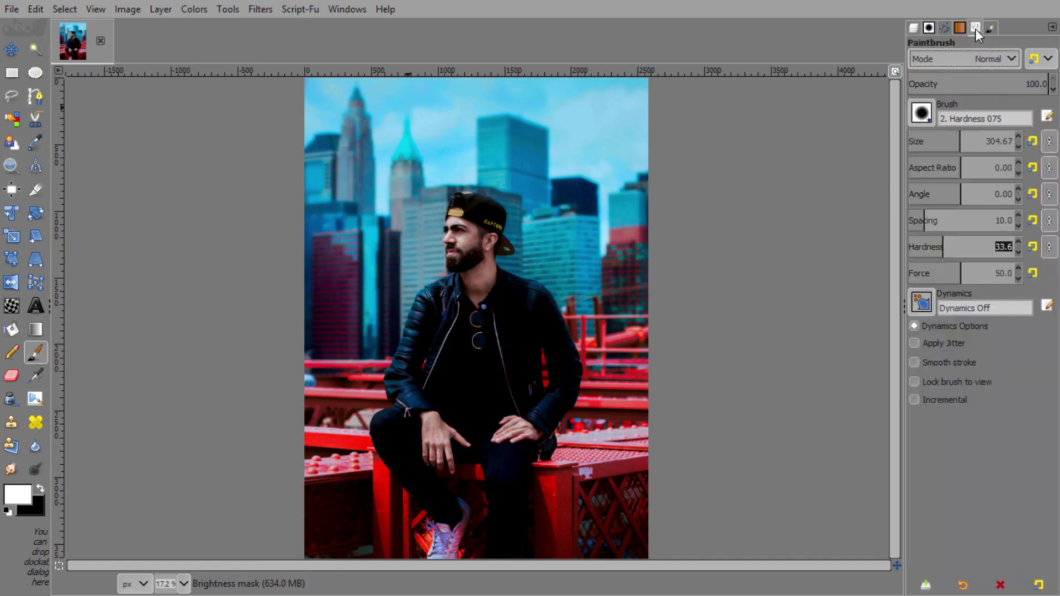
{"action": "left_click", "coordinate": [926, 138]}
{"action": "left_click", "coordinate": [923, 247]}
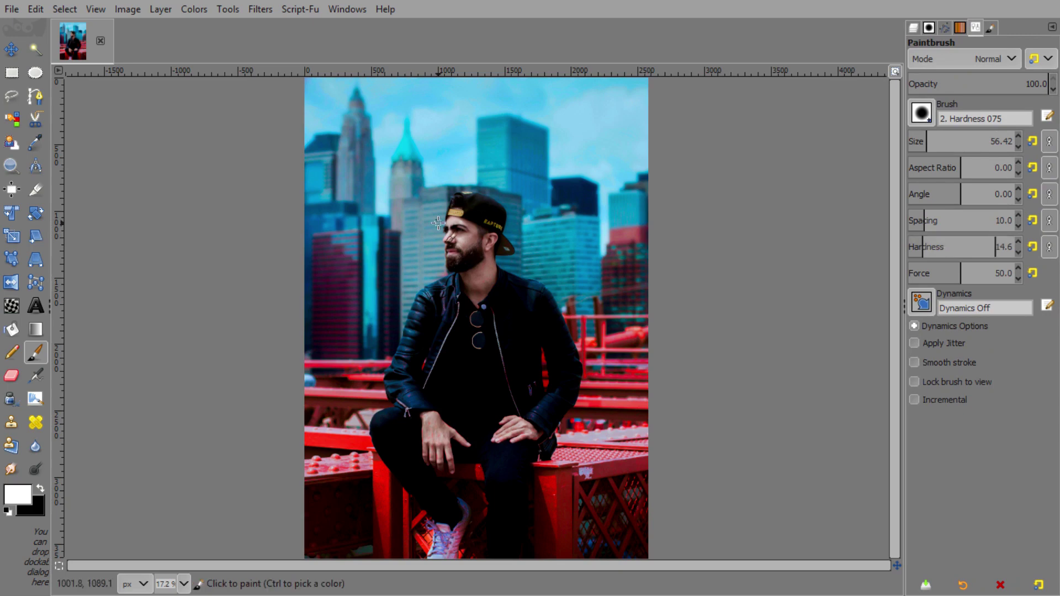
{"action": "key", "text": "1"}
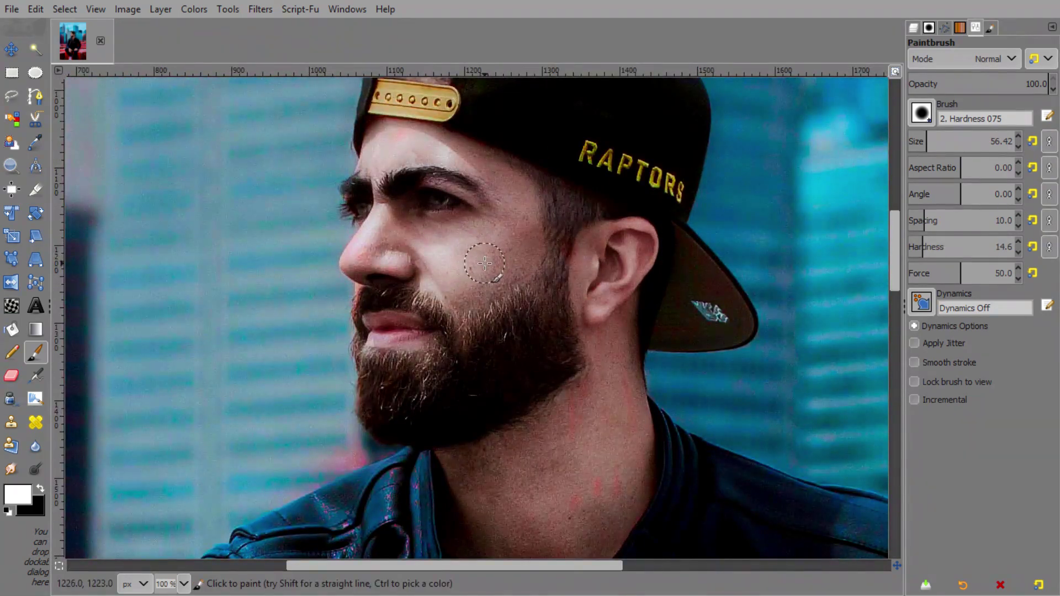
{"action": "left_click", "coordinate": [914, 27]}
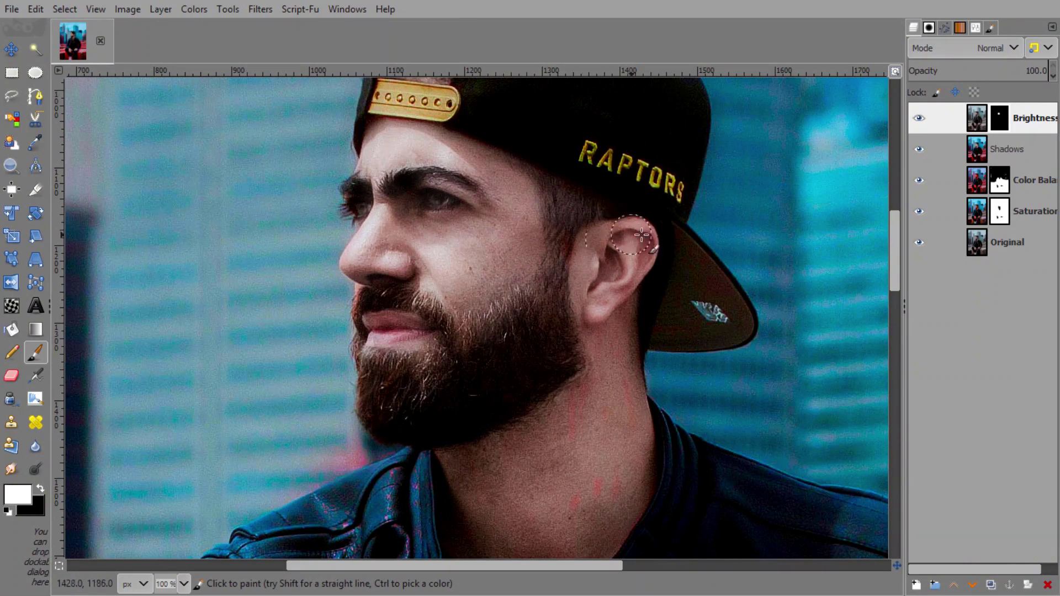
Paint white on the Brightness mask over the neck and both hands.
{"action": "mouse_move", "coordinate": [627, 390]}
{"action": "left_mouse_down"}
{"action": "mouse_move", "coordinate": [564, 496]}
{"action": "mouse_move", "coordinate": [502, 461]}
{"action": "left_mouse_up"}
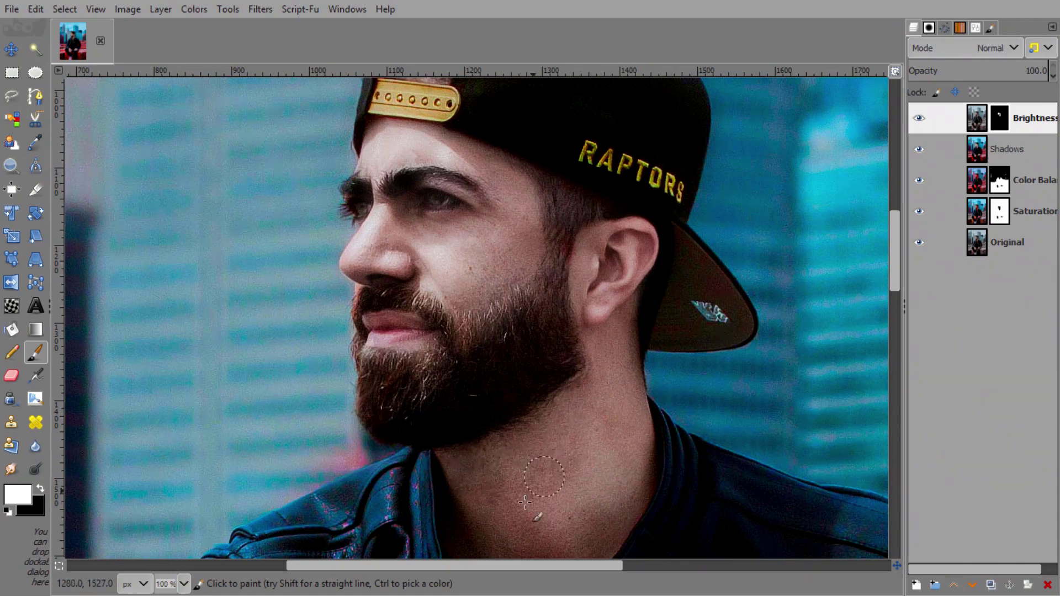
{"action": "scroll", "coordinate": [556, 478], "scroll_direction": "down", "scroll_amount": 5}
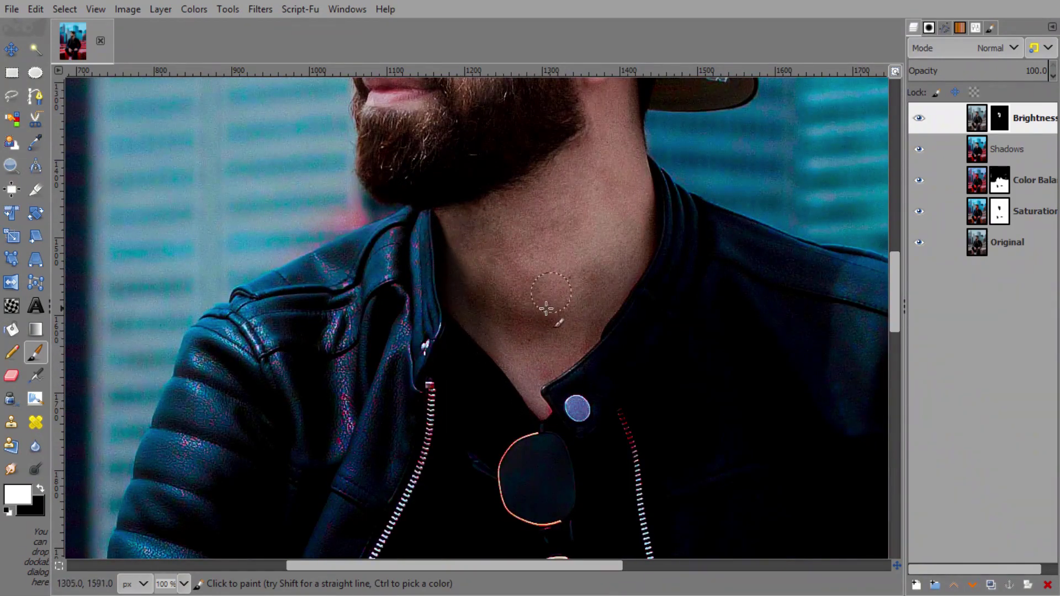
{"action": "scroll", "coordinate": [560, 337], "scroll_direction": "down", "scroll_amount": 15}
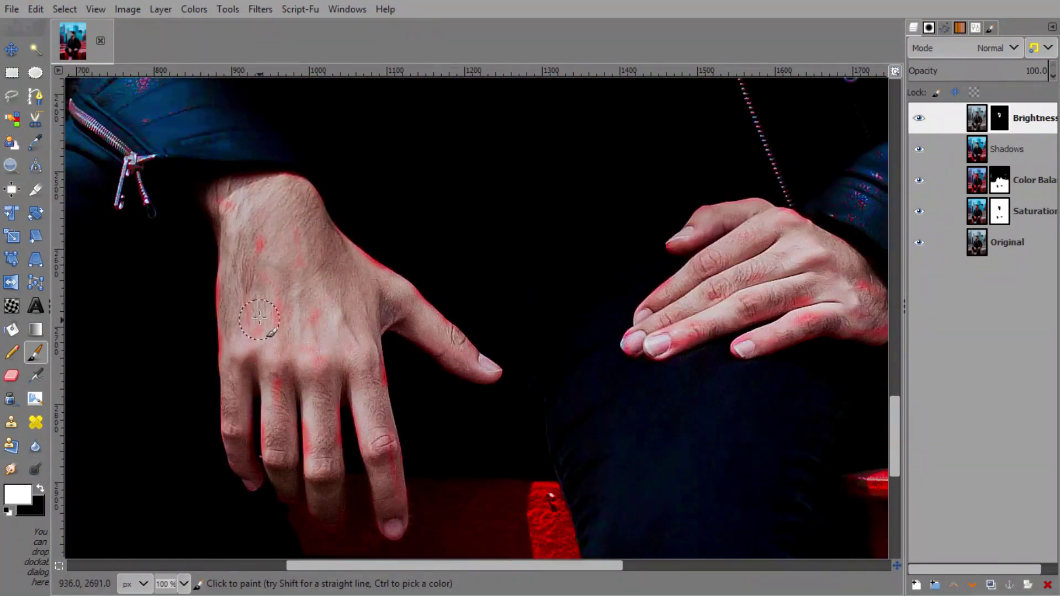
{"action": "left_click_drag", "start_coordinate": [259, 241], "coordinate": [265, 293]}
{"action": "mouse_move", "coordinate": [323, 247]}
{"action": "left_mouse_down"}
{"action": "mouse_move", "coordinate": [265, 296]}
{"action": "mouse_move", "coordinate": [289, 407]}
{"action": "mouse_move", "coordinate": [276, 420]}
{"action": "mouse_move", "coordinate": [217, 308]}
{"action": "mouse_move", "coordinate": [225, 372]}
{"action": "mouse_move", "coordinate": [215, 196]}
{"action": "mouse_move", "coordinate": [301, 190]}
{"action": "mouse_move", "coordinate": [348, 254]}
{"action": "mouse_move", "coordinate": [431, 315]}
{"action": "mouse_move", "coordinate": [472, 367]}
{"action": "mouse_move", "coordinate": [387, 436]}
{"action": "mouse_move", "coordinate": [386, 469]}
{"action": "mouse_move", "coordinate": [403, 461]}
{"action": "mouse_move", "coordinate": [390, 513]}
{"action": "mouse_move", "coordinate": [304, 442]}
{"action": "mouse_move", "coordinate": [332, 449]}
{"action": "mouse_move", "coordinate": [327, 504]}
{"action": "mouse_move", "coordinate": [272, 484]}
{"action": "mouse_move", "coordinate": [279, 356]}
{"action": "mouse_move", "coordinate": [232, 486]}
{"action": "mouse_move", "coordinate": [246, 480]}
{"action": "left_mouse_up"}
{"action": "left_click_drag", "start_coordinate": [527, 566], "coordinate": [585, 566]}
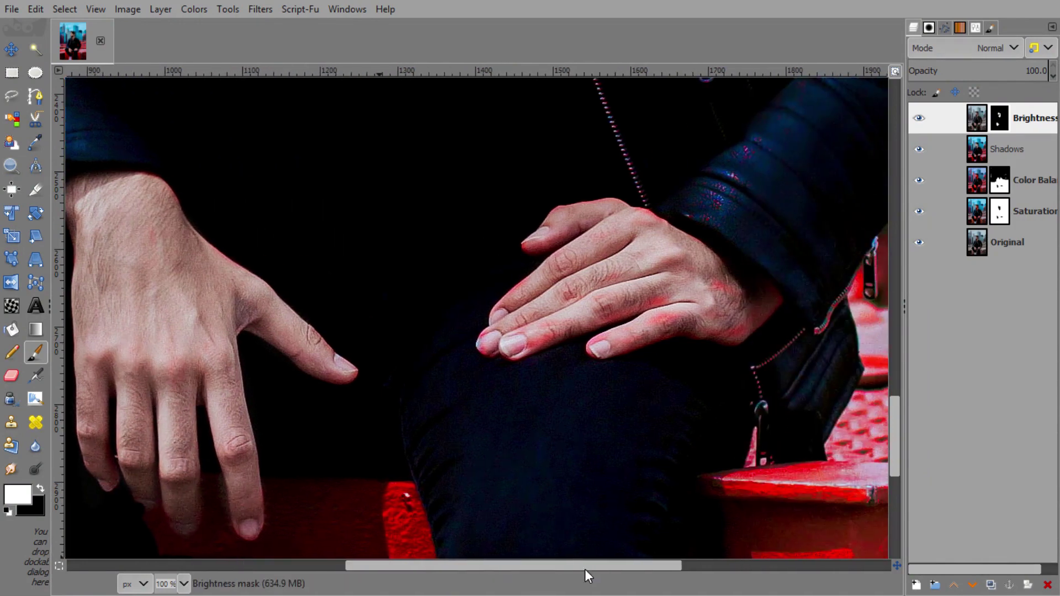
{"action": "mouse_move", "coordinate": [580, 219]}
{"action": "left_mouse_down"}
{"action": "mouse_move", "coordinate": [541, 251]}
{"action": "mouse_move", "coordinate": [558, 268]}
{"action": "mouse_move", "coordinate": [513, 306]}
{"action": "mouse_move", "coordinate": [523, 341]}
{"action": "mouse_move", "coordinate": [691, 281]}
{"action": "mouse_move", "coordinate": [658, 331]}
{"action": "mouse_move", "coordinate": [696, 331]}
{"action": "mouse_move", "coordinate": [767, 296]}
{"action": "mouse_move", "coordinate": [743, 310]}
{"action": "mouse_move", "coordinate": [748, 280]}
{"action": "mouse_move", "coordinate": [657, 232]}
{"action": "mouse_move", "coordinate": [486, 342]}
{"action": "left_mouse_up"}
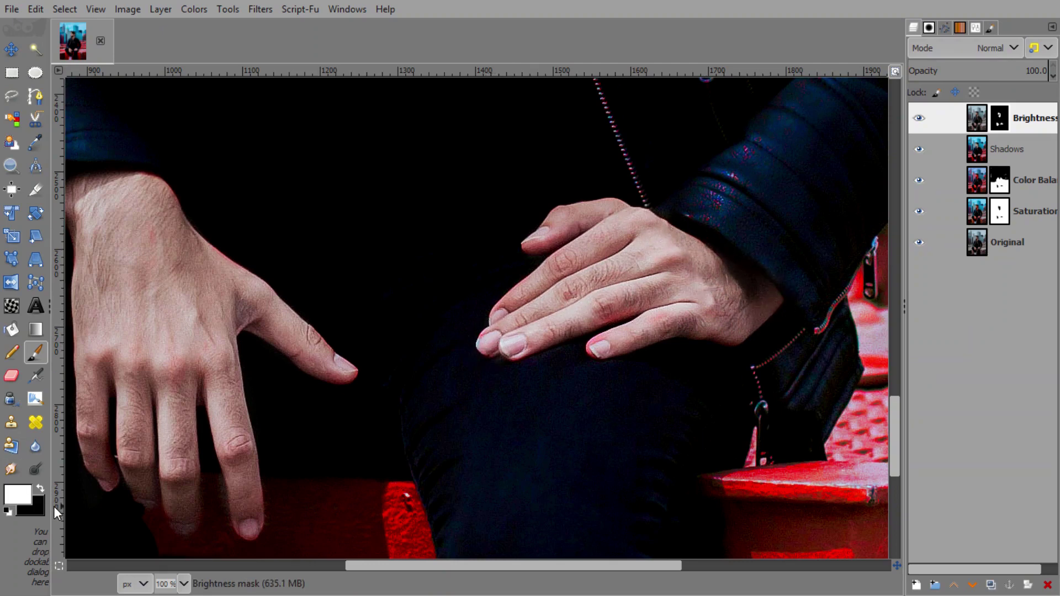
Reduce the brush to 20 px with 0 hardness, touch up around the hands, and fit the image.
{"action": "left_click", "coordinate": [976, 27]}
{"action": "left_click_drag", "start_coordinate": [972, 138], "coordinate": [917, 138]}
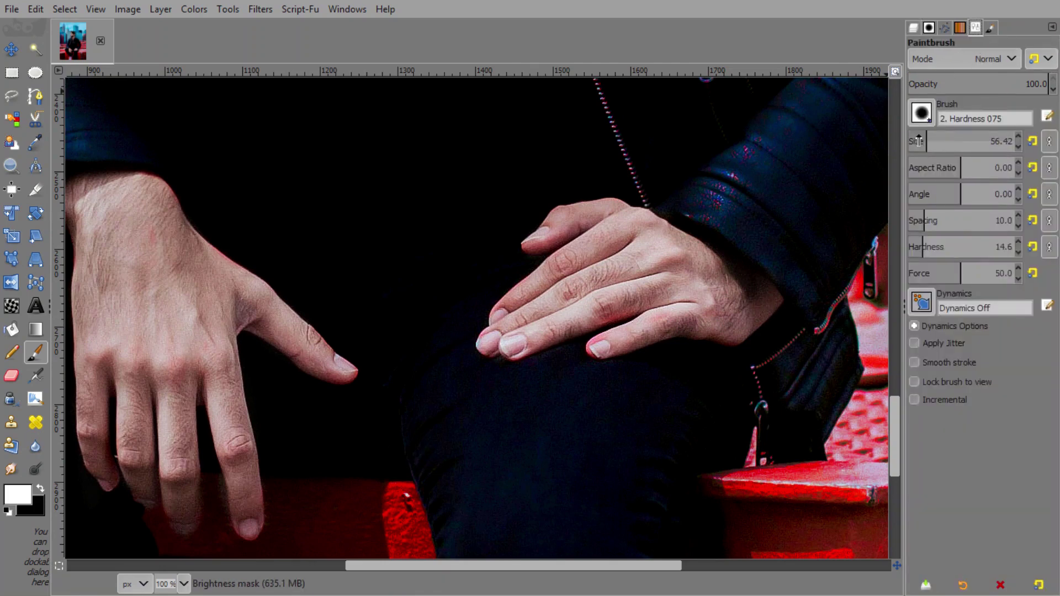
{"action": "scroll", "coordinate": [403, 464], "scroll_direction": "down", "scroll_amount": 3}
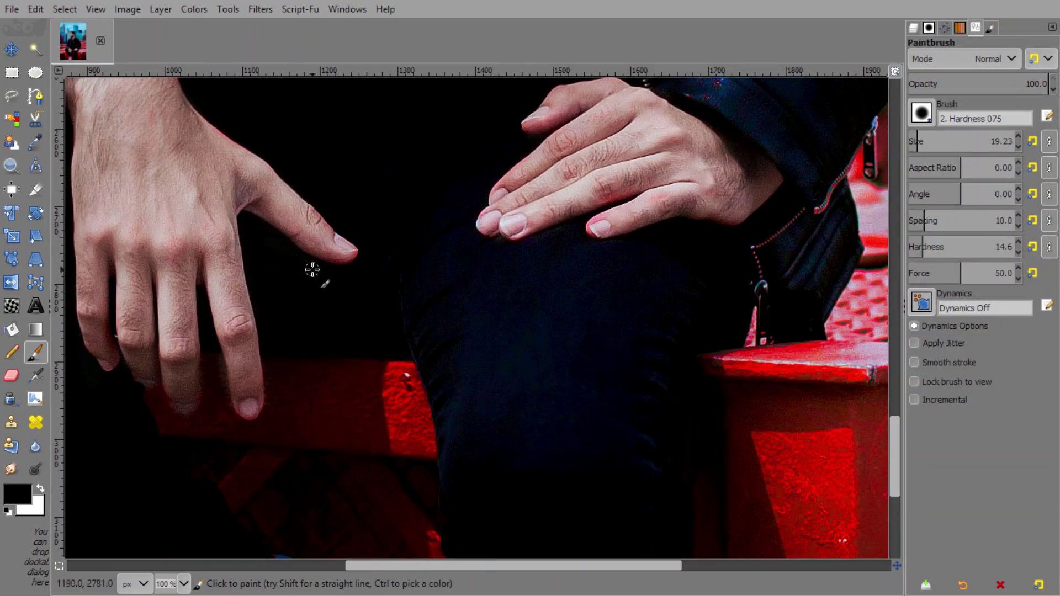
{"action": "left_click_drag", "start_coordinate": [928, 247], "coordinate": [909, 247]}
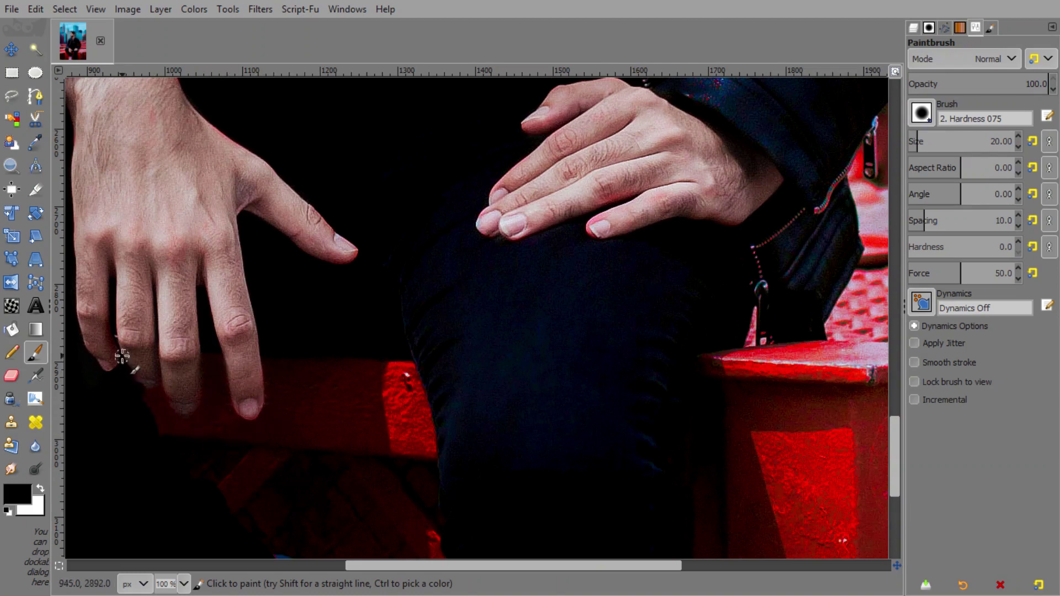
{"action": "scroll", "coordinate": [426, 564], "scroll_direction": "left", "scroll_amount": 5}
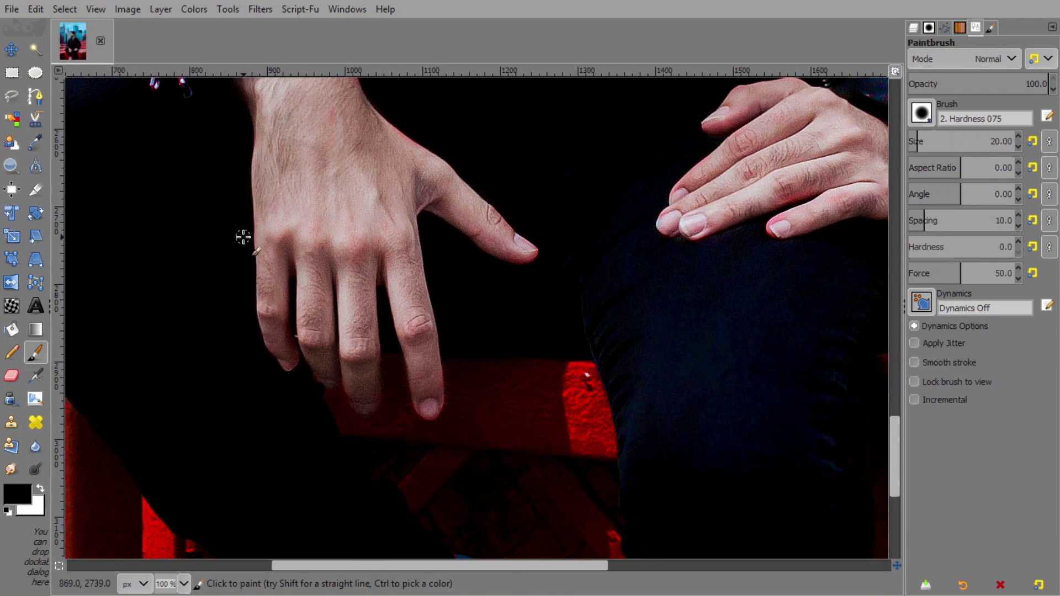
{"action": "scroll", "coordinate": [243, 237], "scroll_direction": "up", "scroll_amount": 5}
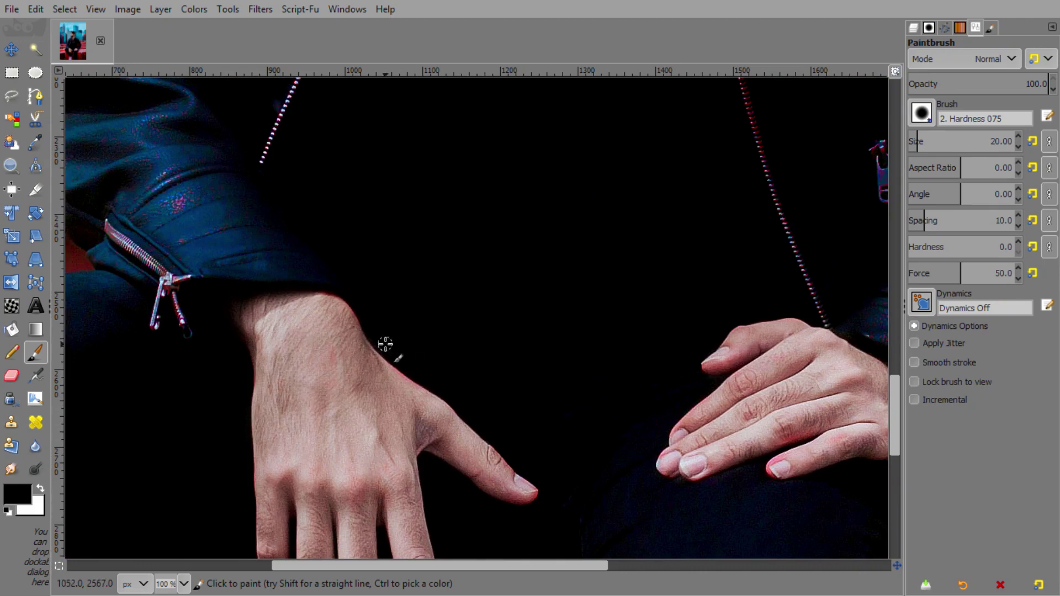
{"action": "key", "text": "shift"}
{"action": "key", "text": "ctrl+shift+j"}
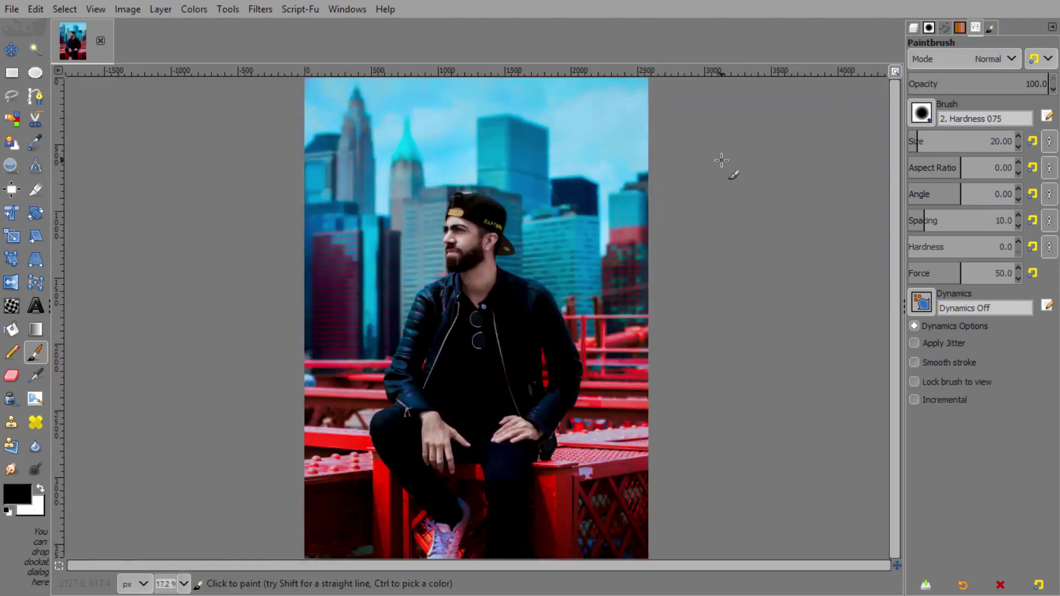
Lower the Shadows layer's opacity to about 57.
{"action": "left_click", "coordinate": [914, 27]}
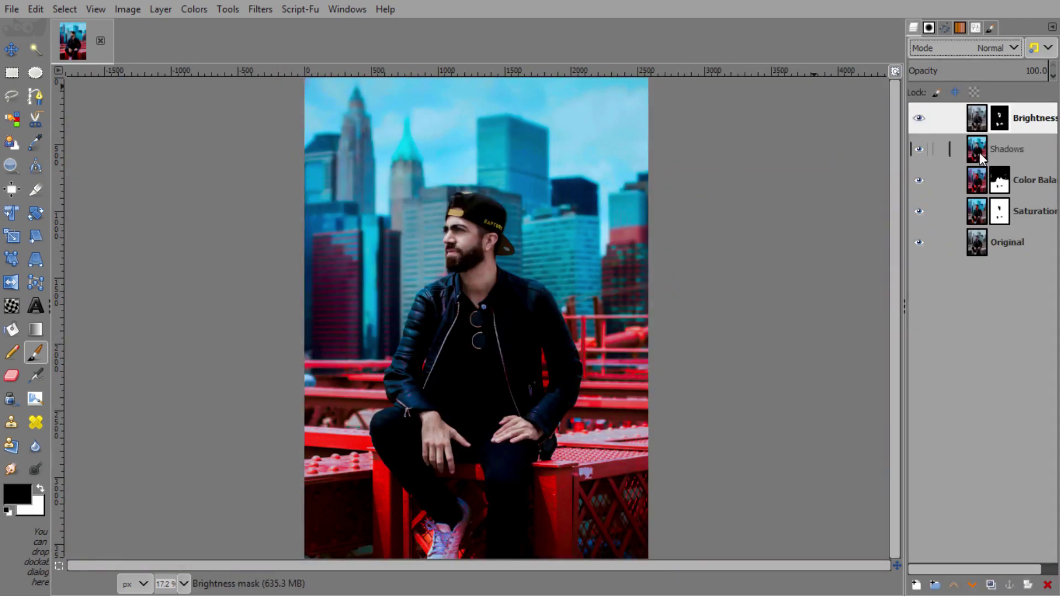
{"action": "left_click", "coordinate": [980, 152]}
{"action": "left_click_drag", "start_coordinate": [997, 71], "coordinate": [1041, 67]}
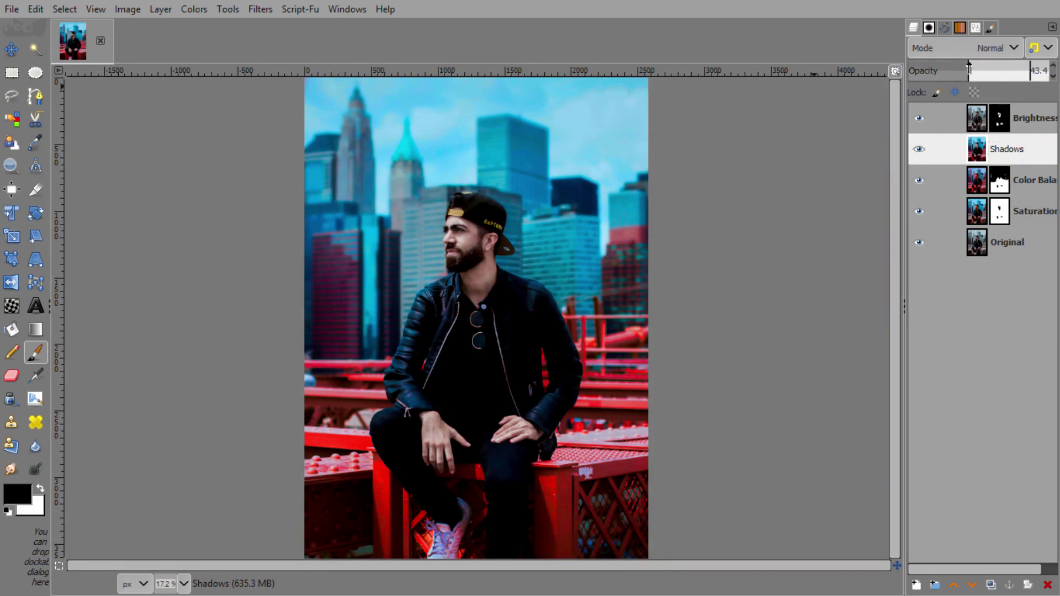